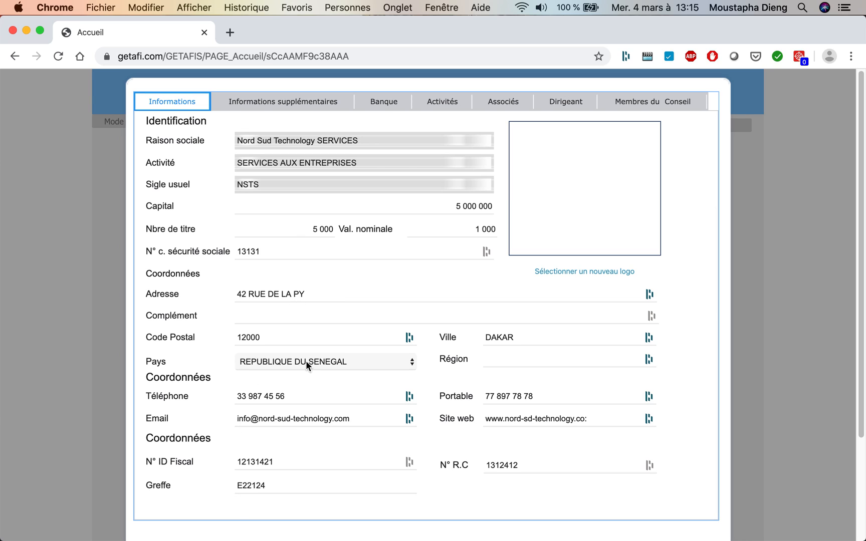
Step: Go through the company record from general information to bank, activities, associates, directors and board members, and finish it
scroll(467, 307, down, 1)
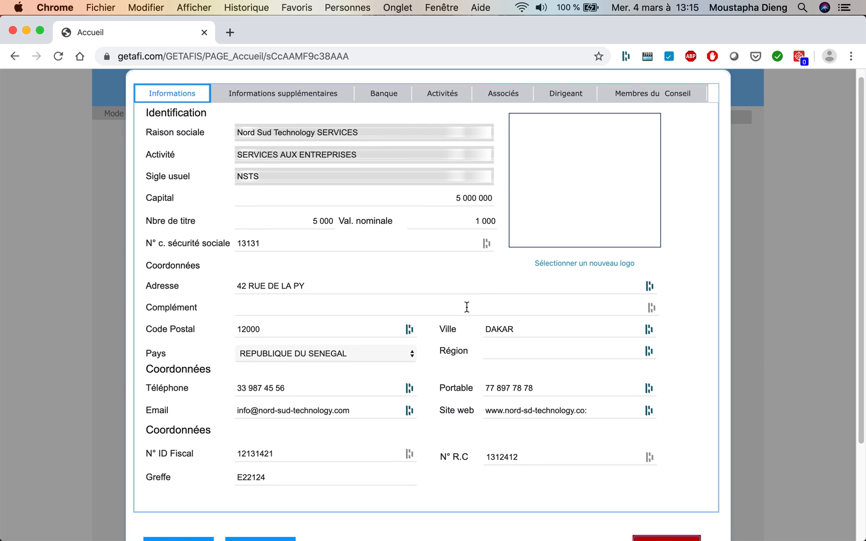
scroll(466, 307, down, 1)
click(258, 535)
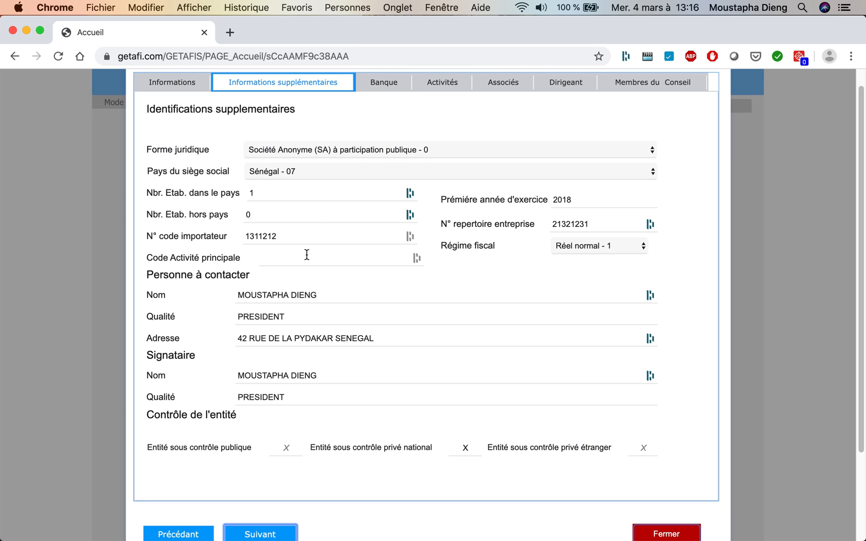
click(259, 530)
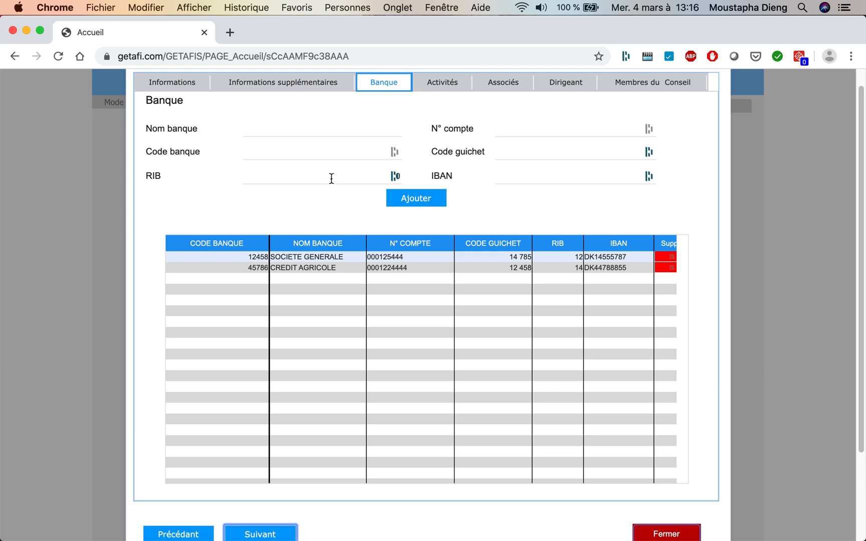
click(251, 536)
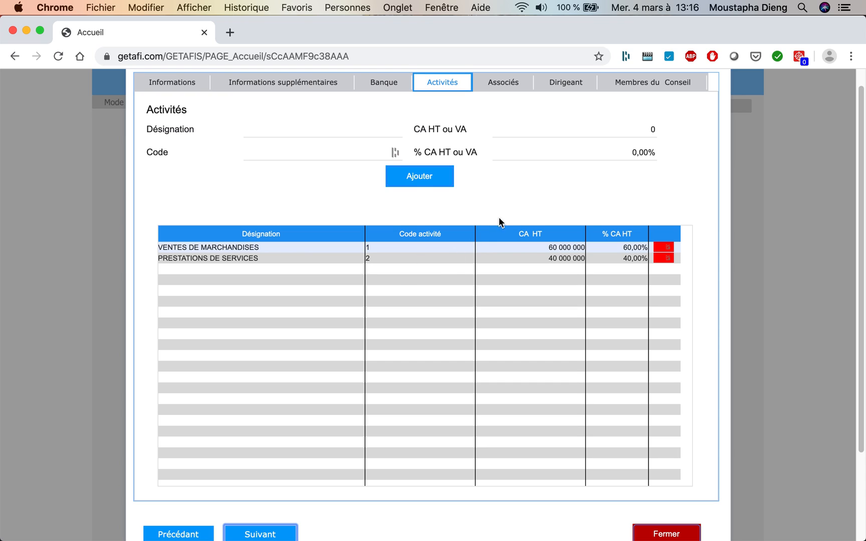
click(261, 535)
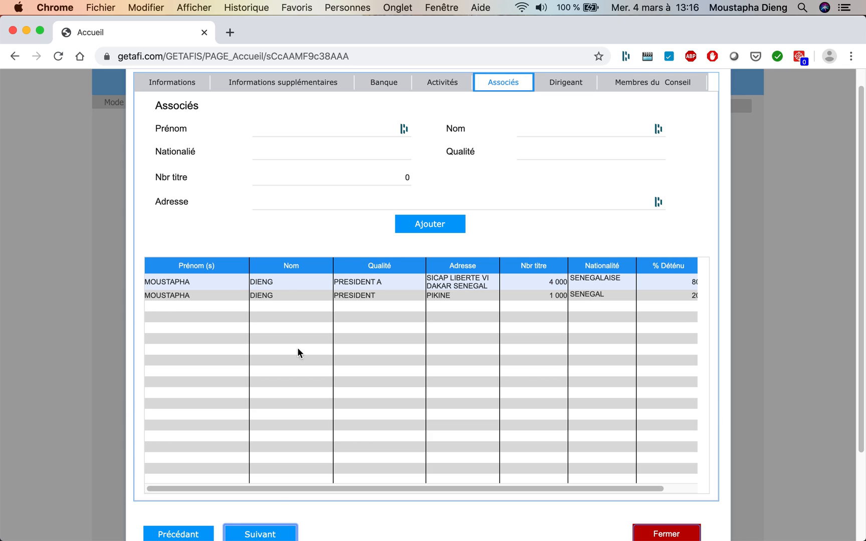
click(249, 535)
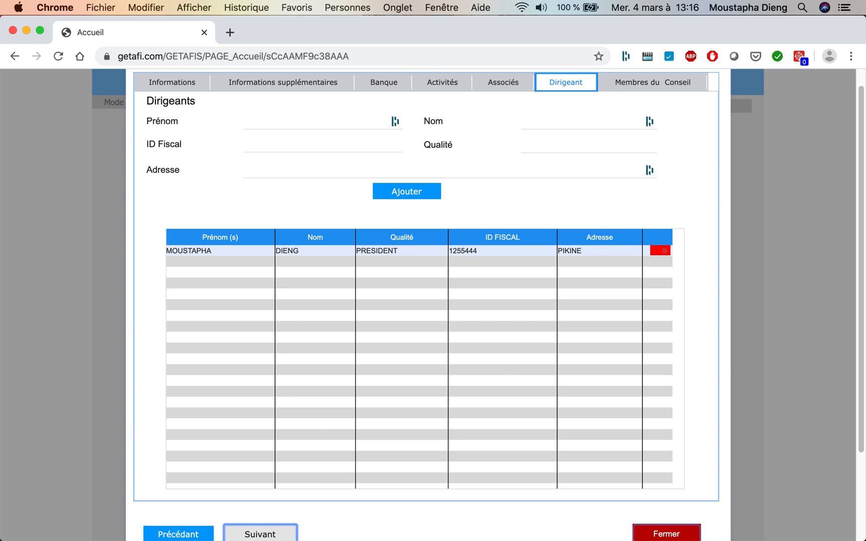
click(258, 535)
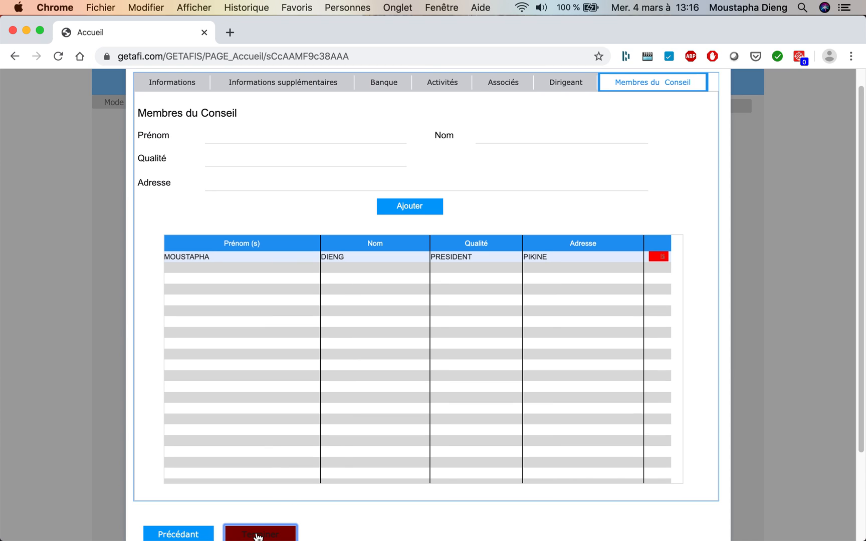
scroll(541, 224, down, 1)
scroll(539, 228, down, 1)
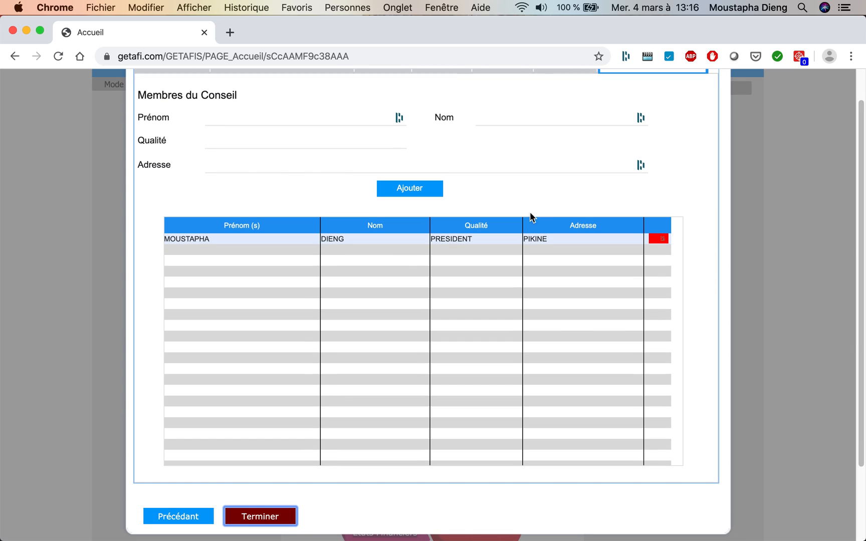
click(263, 521)
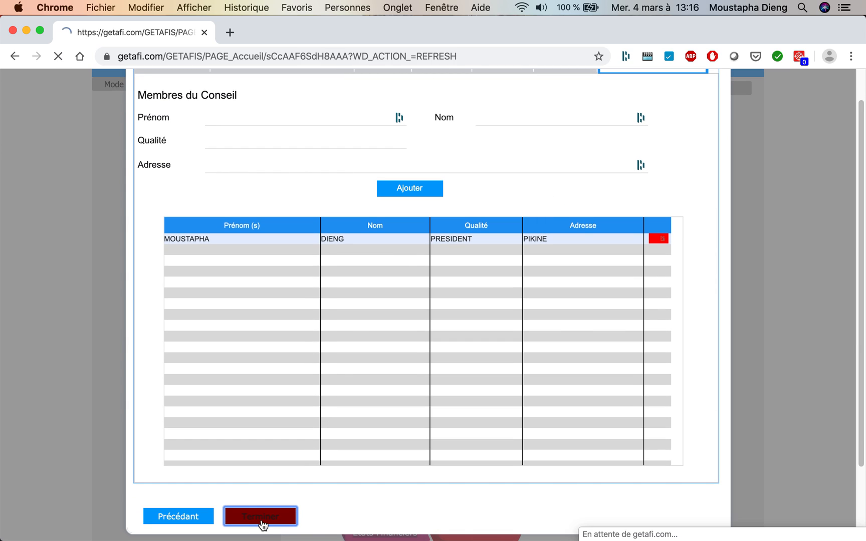
Step: Delete EXERCICE 2018 from the list of accounting exercises and close the list
scroll(326, 438, down, 3)
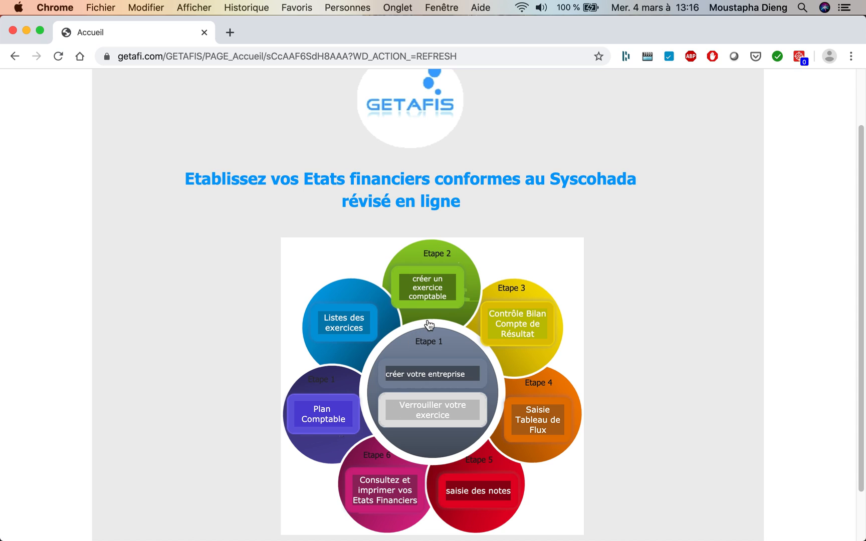
click(343, 327)
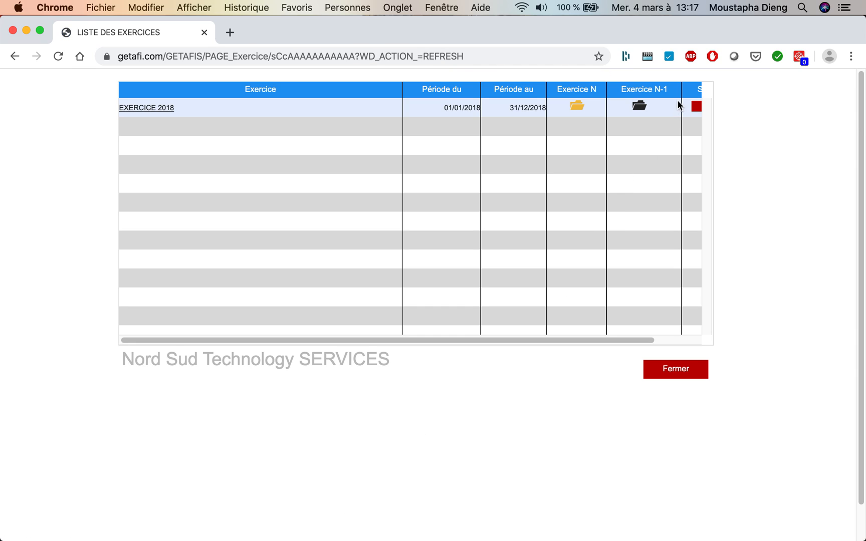
click(696, 108)
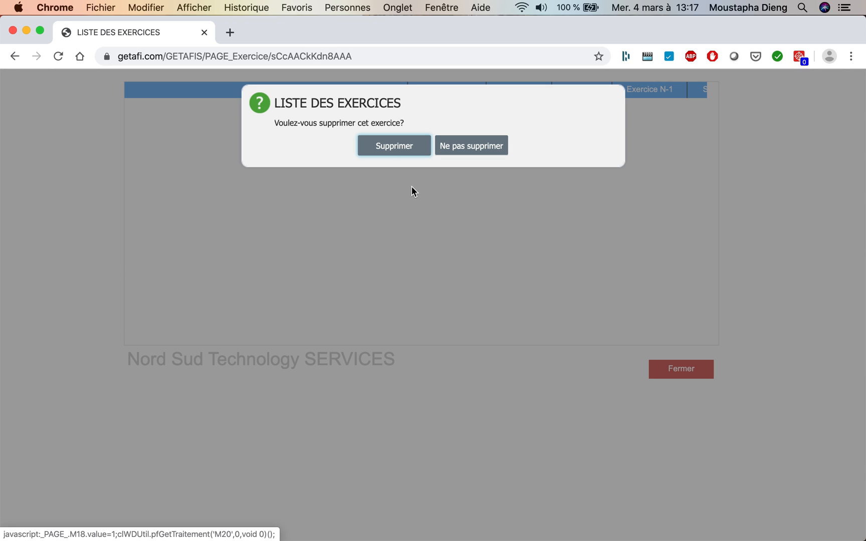
click(400, 147)
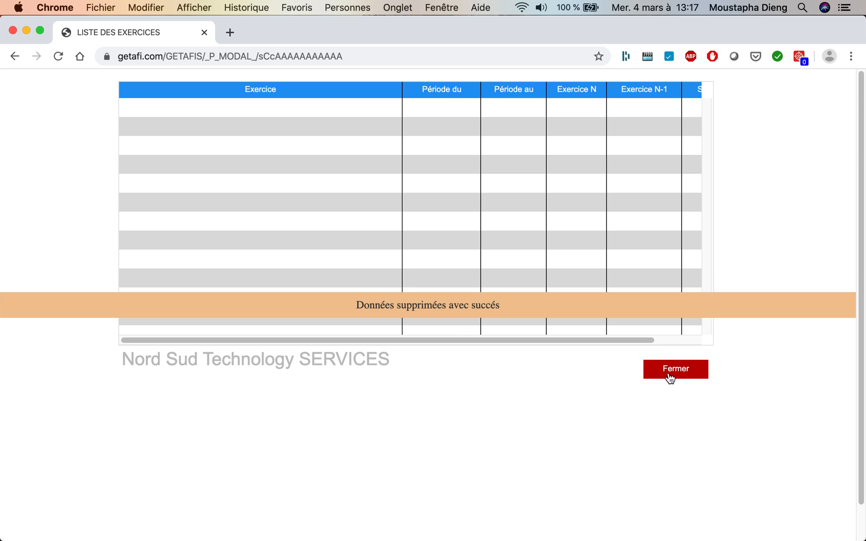
click(672, 376)
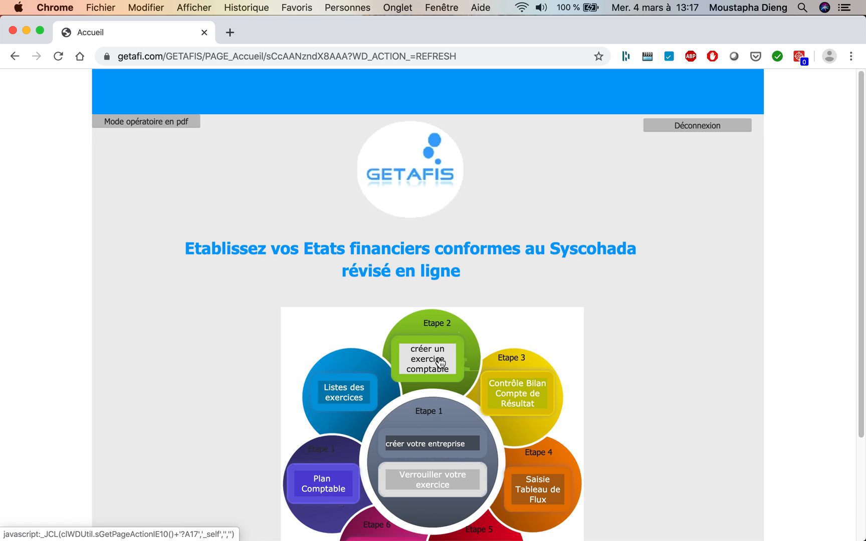
Step: Start a new accounting exercise and label its Balance N "EXERCICE 2019"
scroll(457, 350, down, 1)
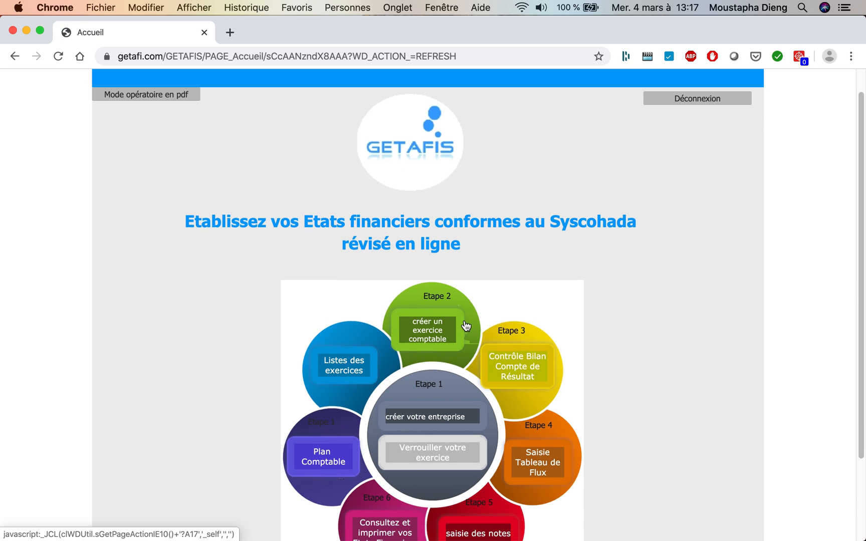
click(430, 335)
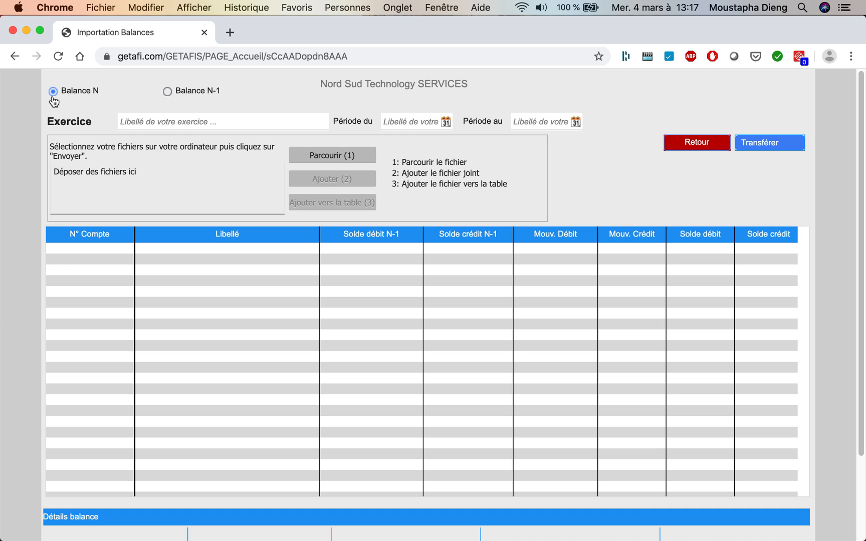
click(150, 122)
text(exercice)
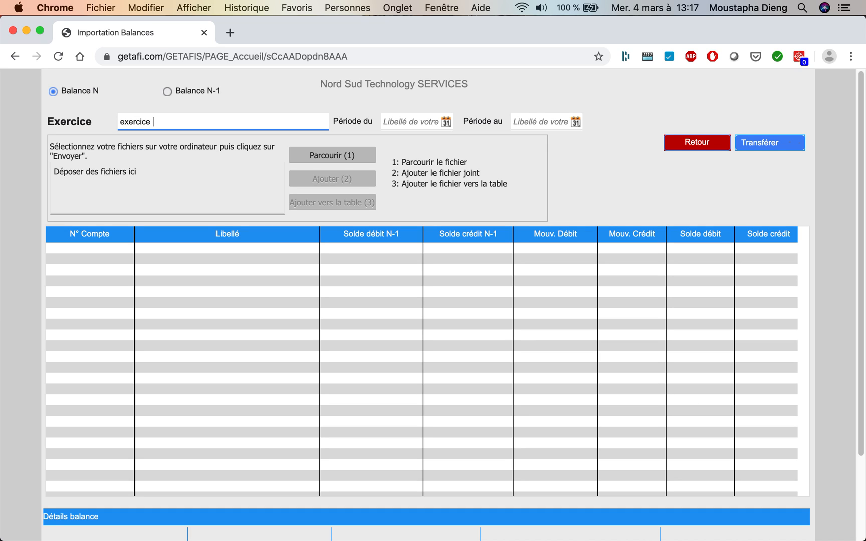
key(BackSpace)
key(BackSpace)
key(BackSpace)
key(BackSpace)
key(BackSpace)
key(BackSpace)
key(BackSpace)
key(BackSpace)
key(BackSpace)
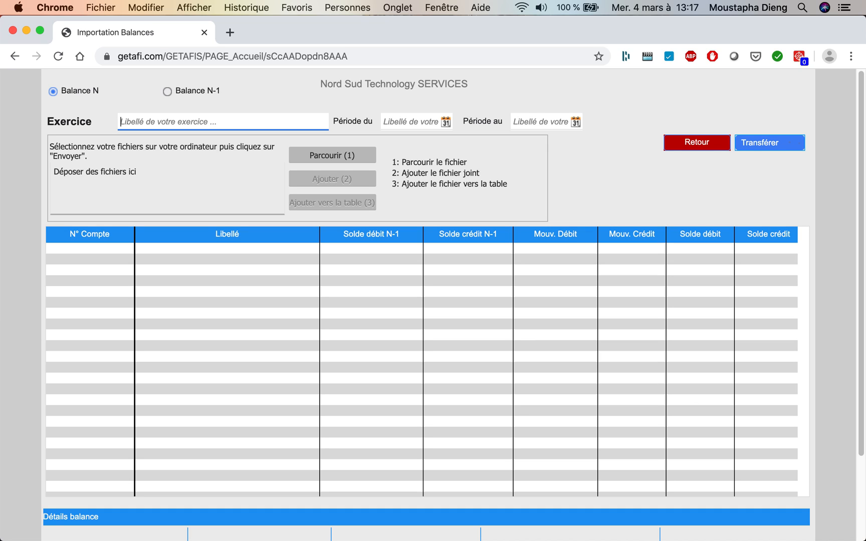
text(EXERCIC)
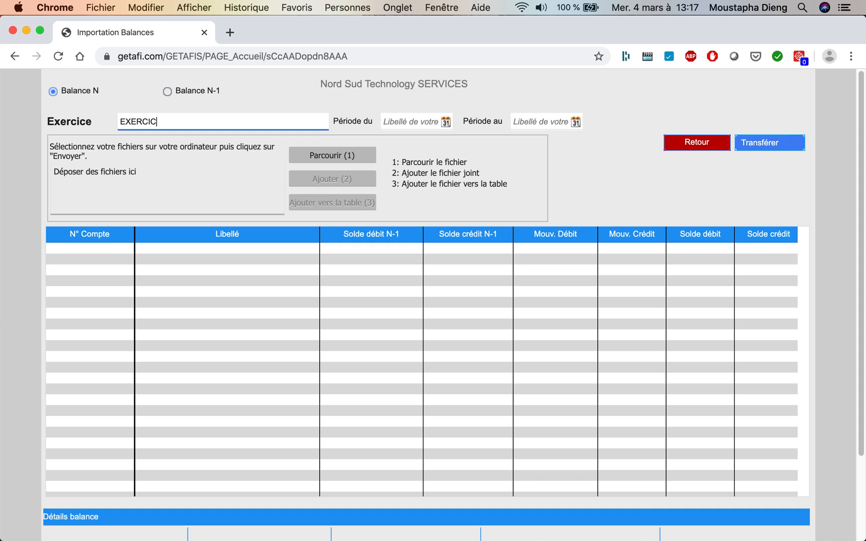
text(E 2019)
Step: Set the exercise period from 01/01/2019 to 31/12/2019
click(411, 121)
text(01012019)
click(522, 122)
text(31/12/201)
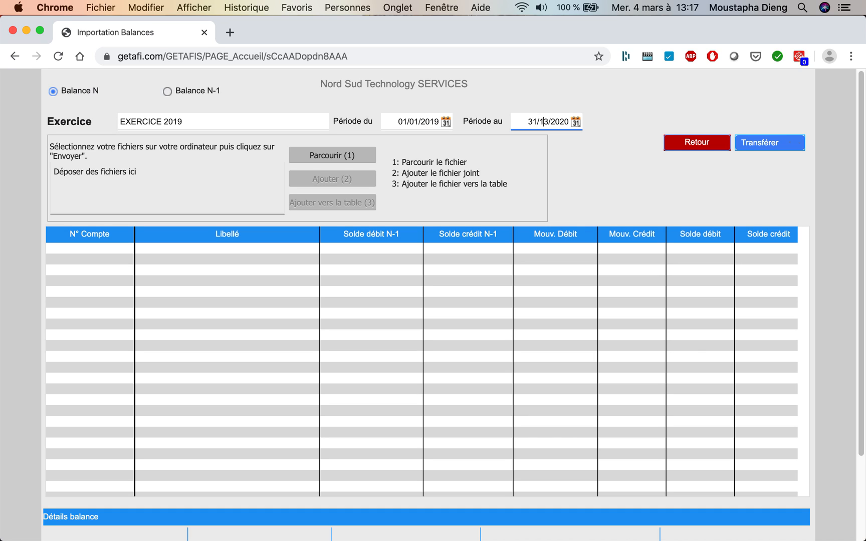
text(9)
drag(177, 146, 178, 151)
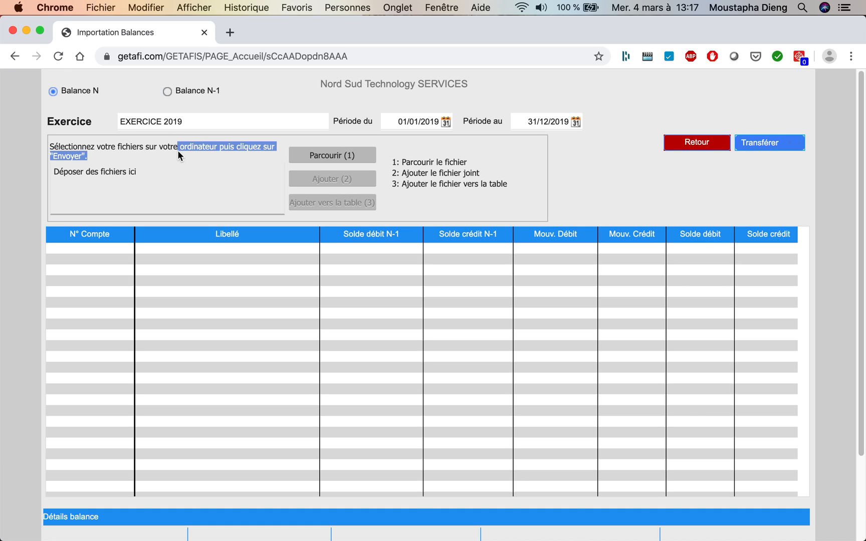
click(228, 154)
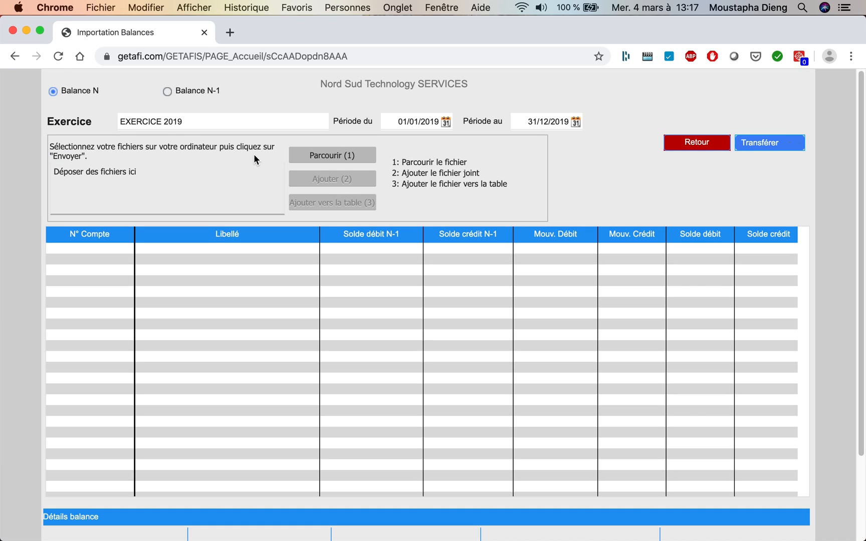
Step: Attach the file BALANCE N.xlsx from the BL GETAFIS folder and load its contents into the balance table
click(330, 155)
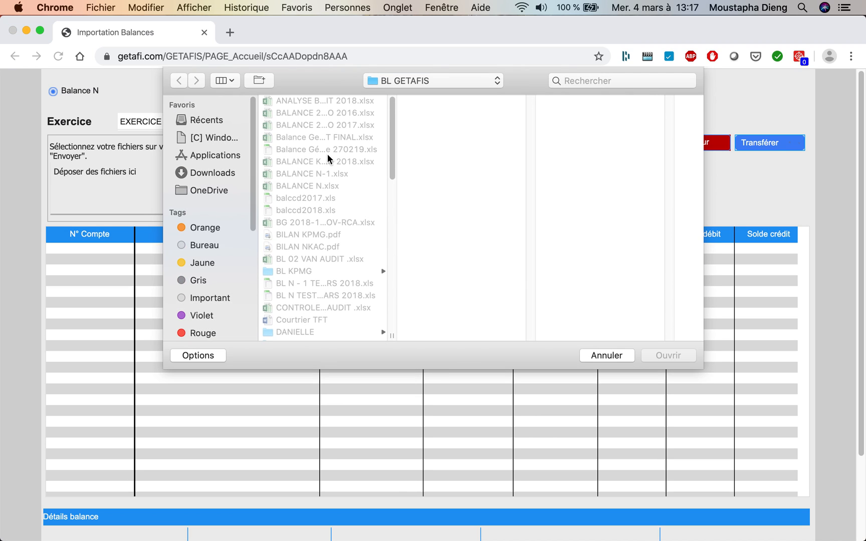
click(312, 189)
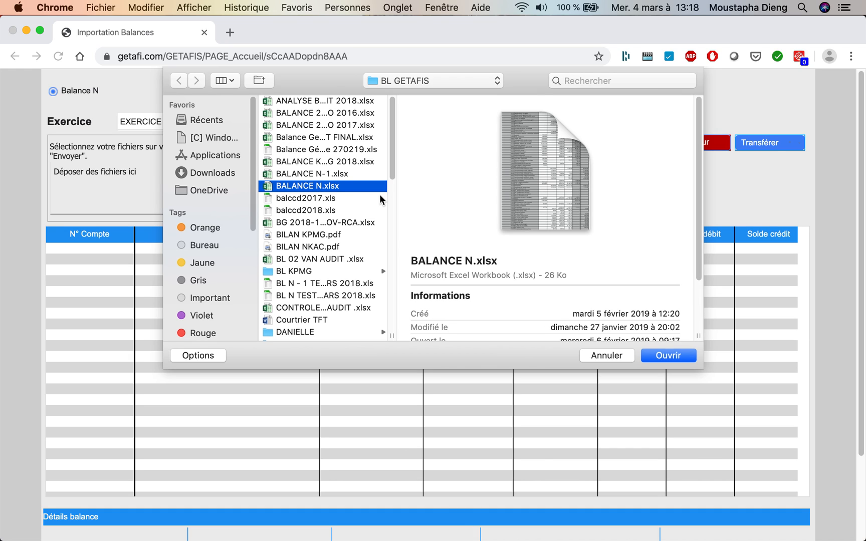
click(665, 356)
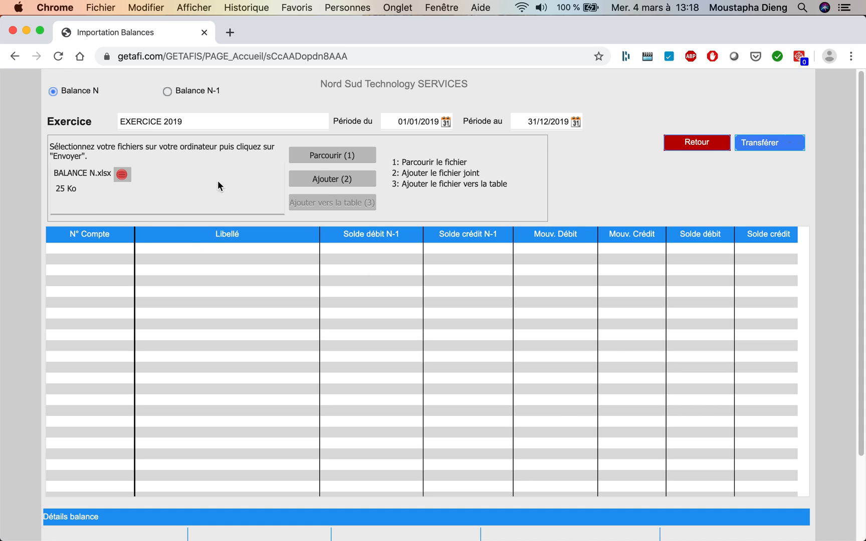
click(336, 179)
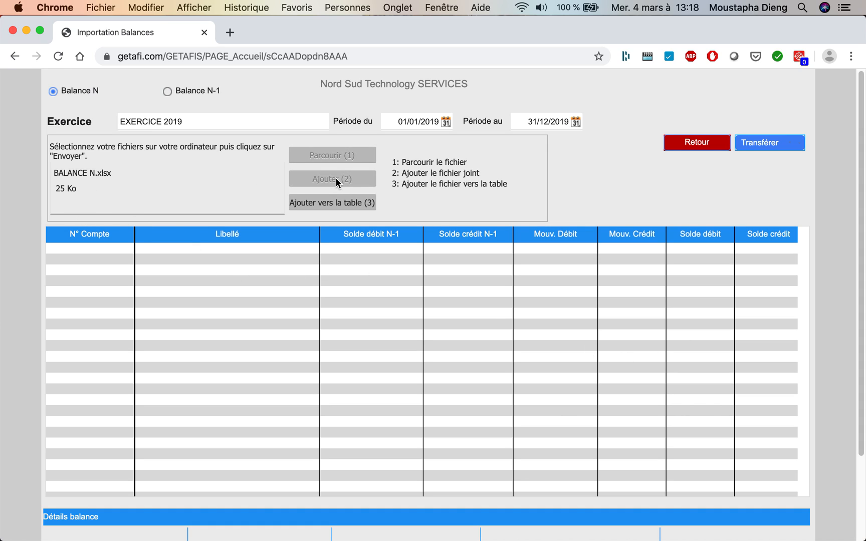
click(334, 203)
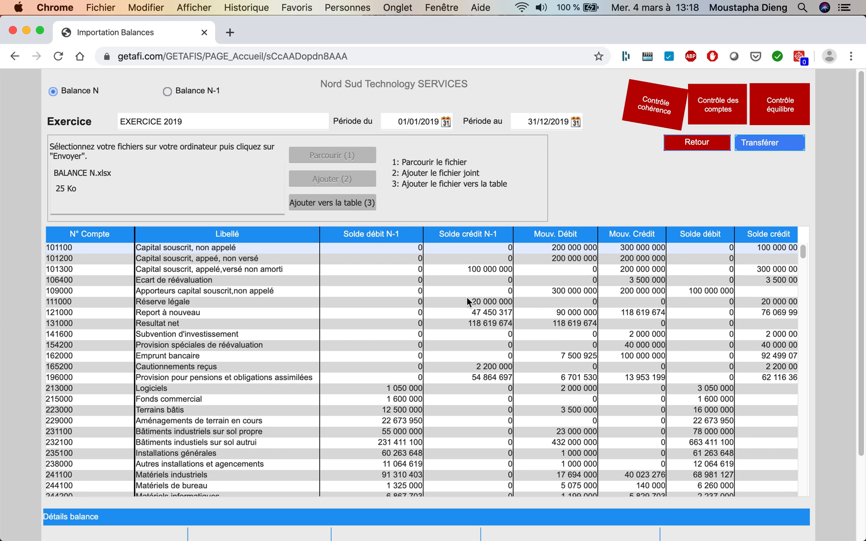
Step: Check the totals in the balance details, then transfer the 2019 balance and acknowledge the import
scroll(467, 298, down, 1)
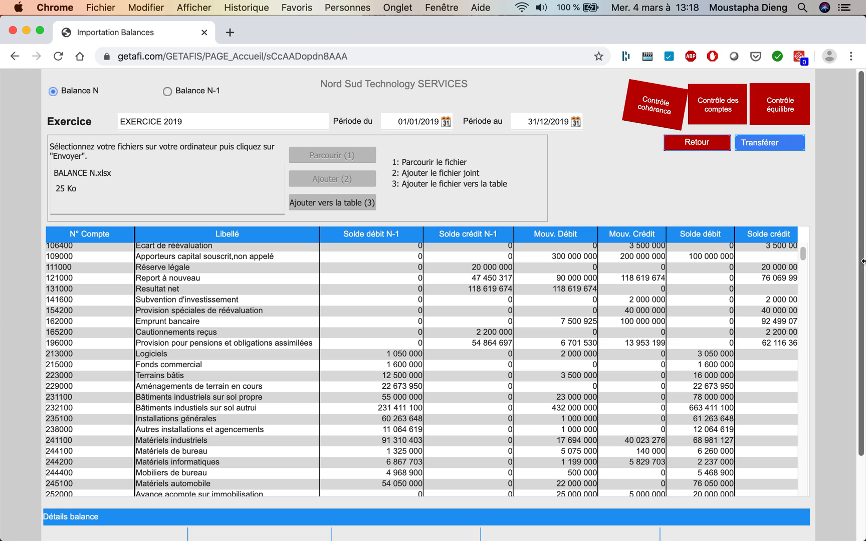
scroll(860, 283, down, 3)
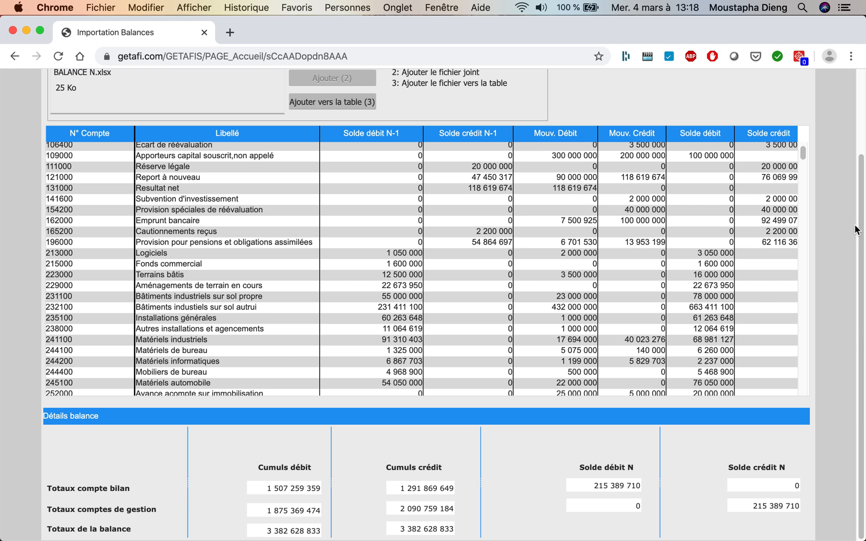
drag(859, 223, 863, 100)
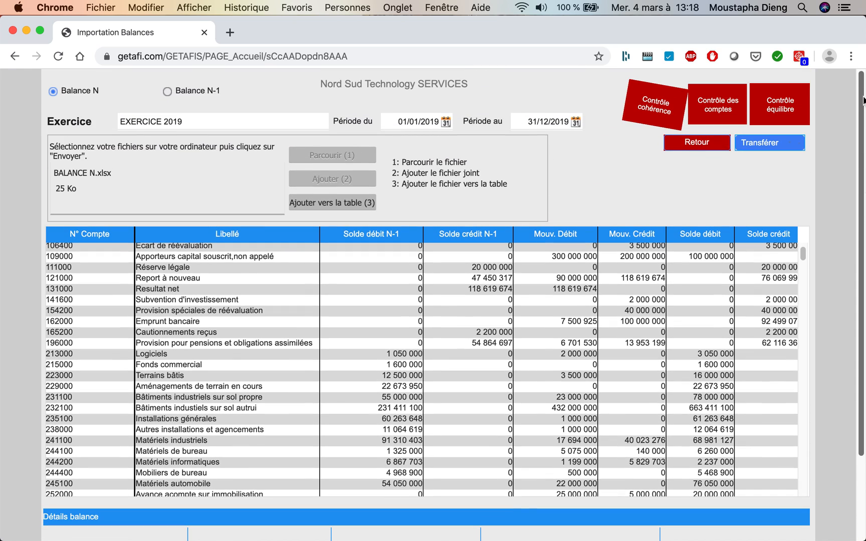
click(752, 144)
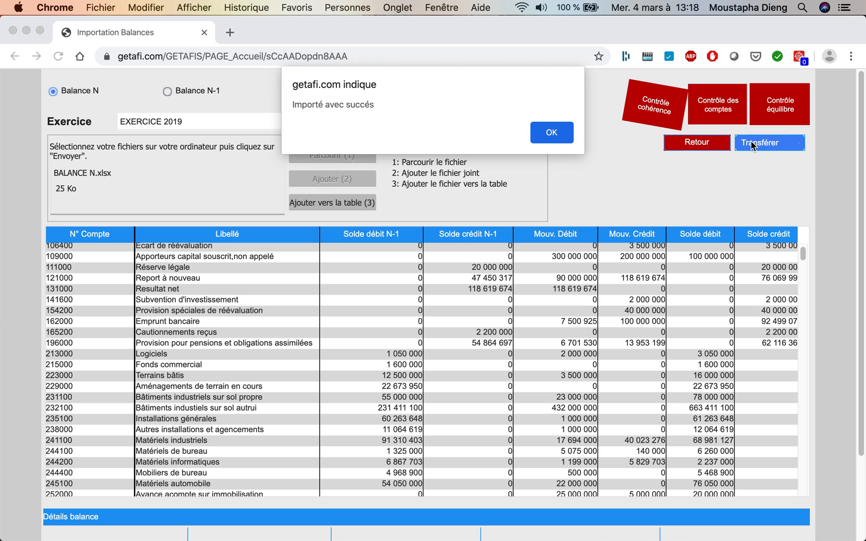
click(553, 133)
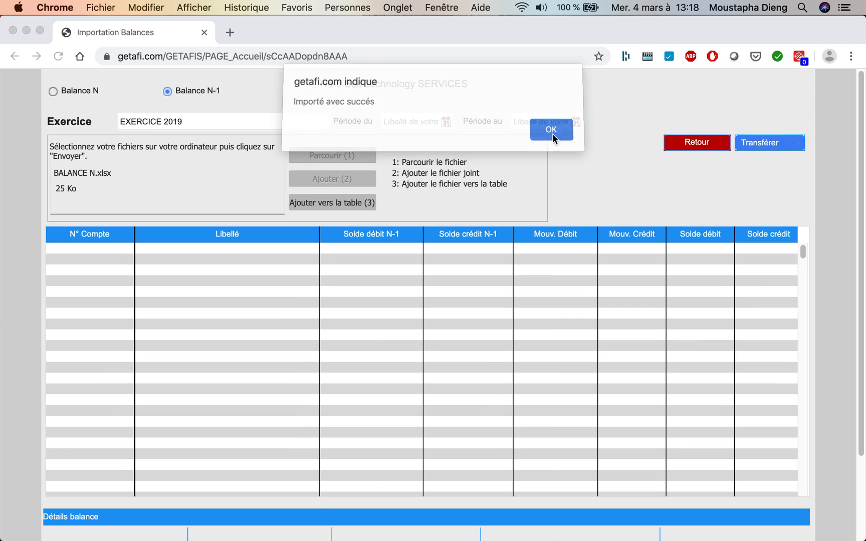
Step: Label the Balance N-1 exercise "EXERCICE 2018" with a period from 01/01/2018 to 31/12/2018
click(189, 122)
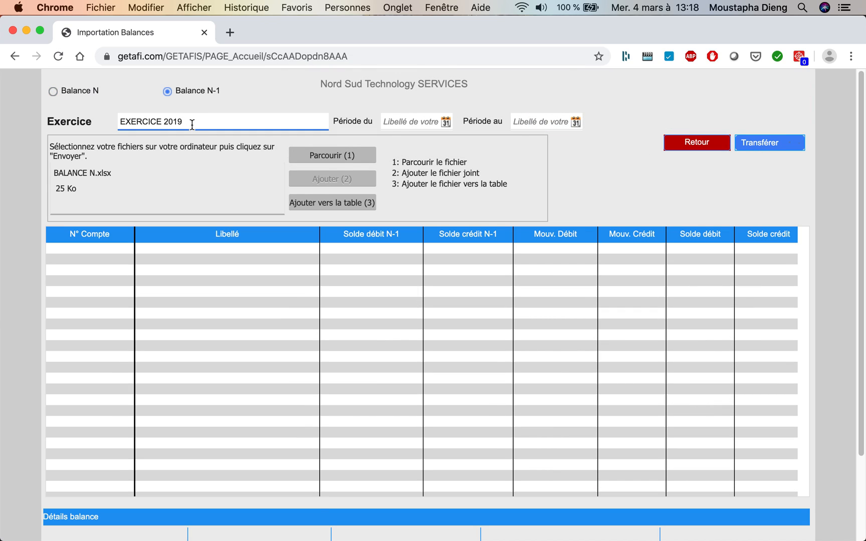
key(BackSpace)
text(8)
key(Tab)
text(01/01/2018)
key(Tab)
text(310320201218)
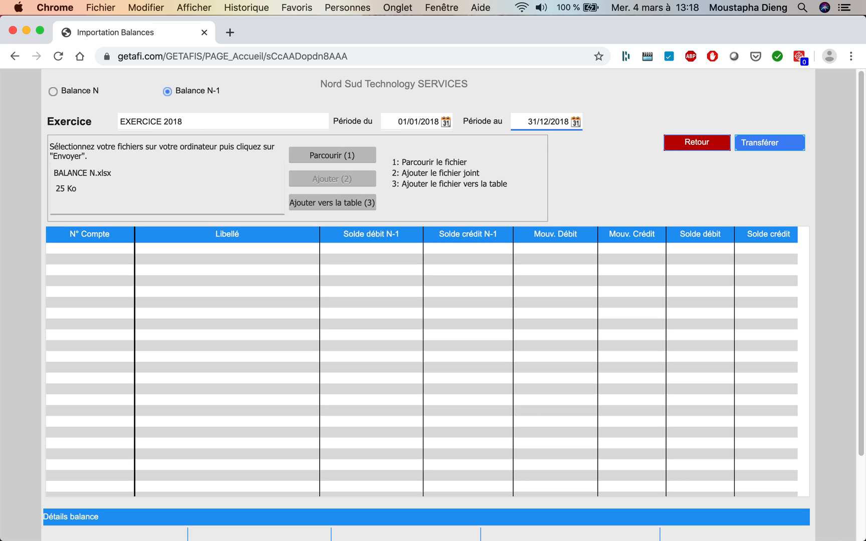
Step: Attach the file BALANCE N-1.xlsx from the BL GETAFIS folder and load its contents into the balance table
click(324, 158)
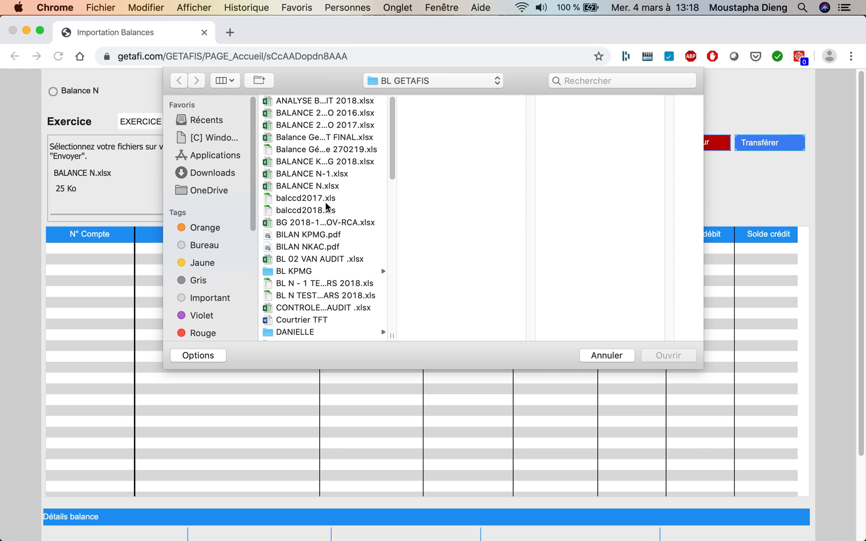
click(331, 174)
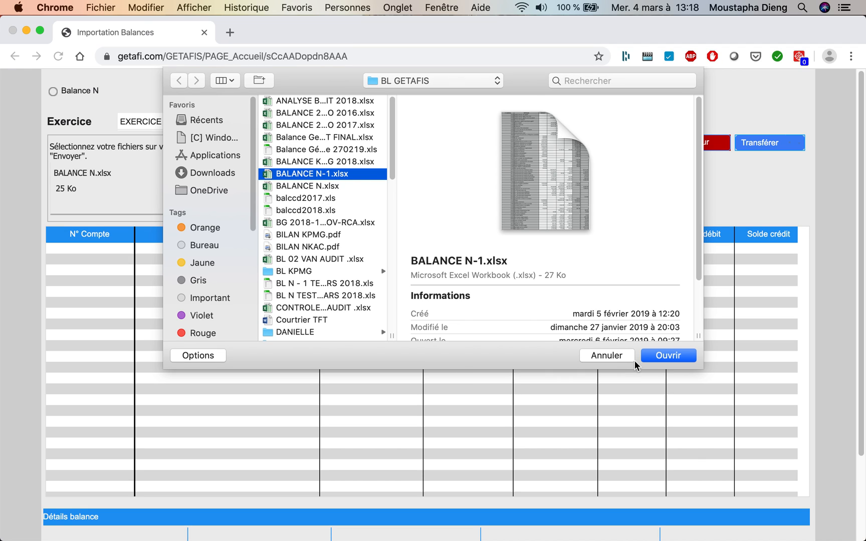
click(672, 356)
click(336, 183)
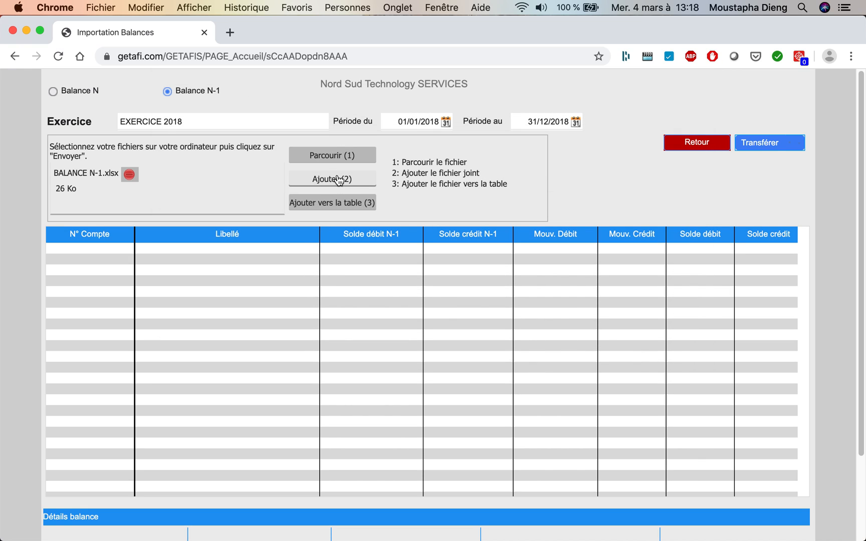
click(330, 203)
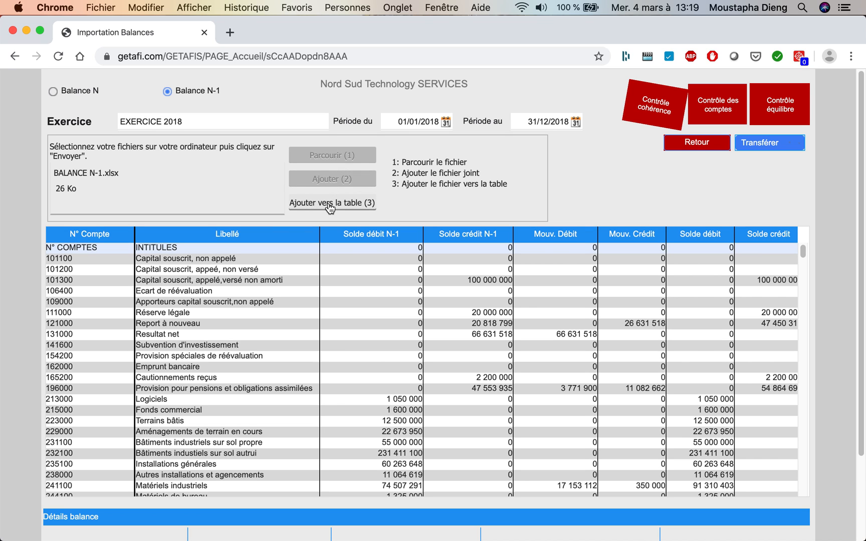
Step: Check the N-1 totals in the balance details, then transfer the 2018 balance
scroll(765, 251, down, 1)
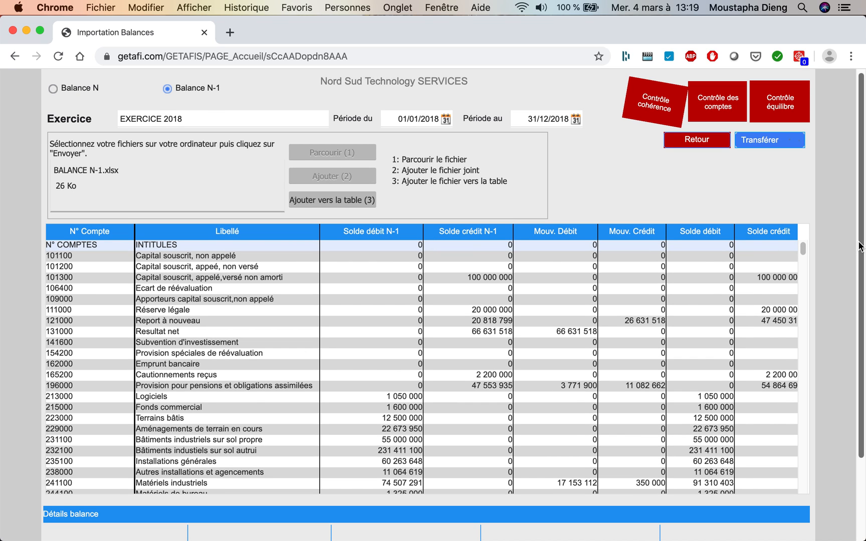
drag(859, 248, 850, 372)
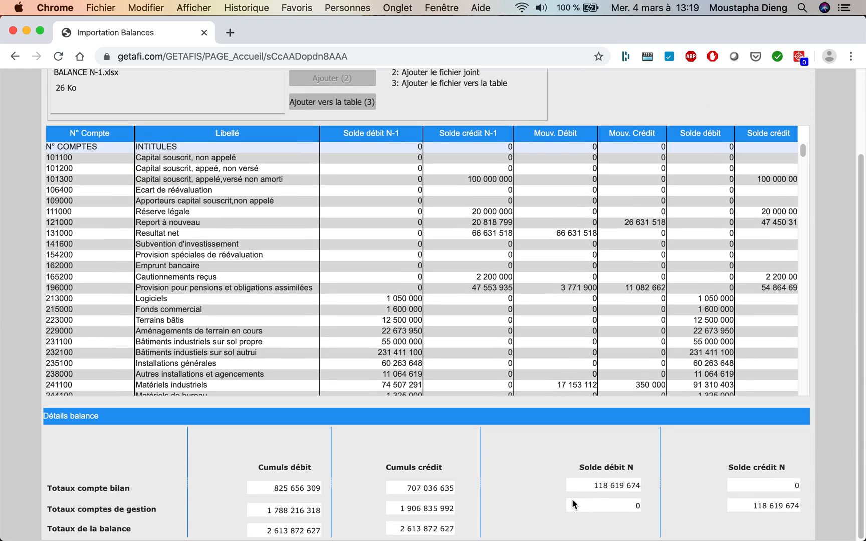
scroll(621, 449, up, 1)
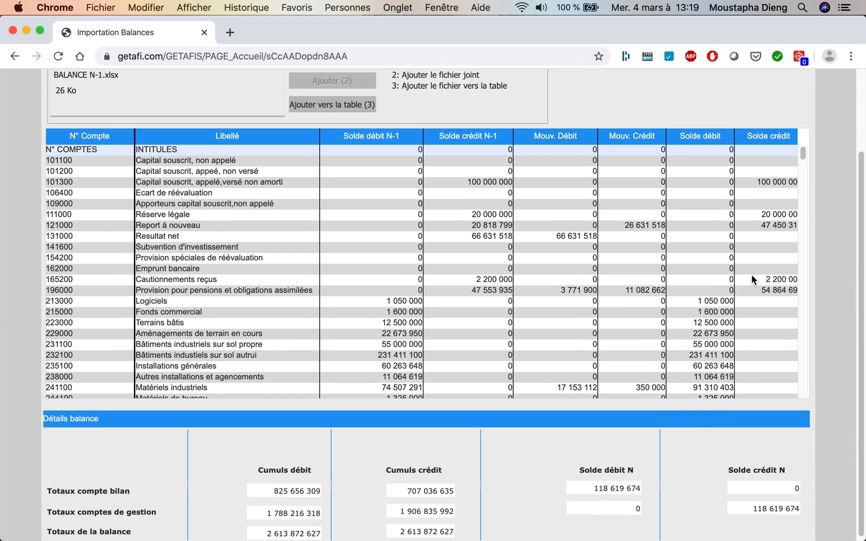
scroll(751, 277, up, 5)
click(767, 145)
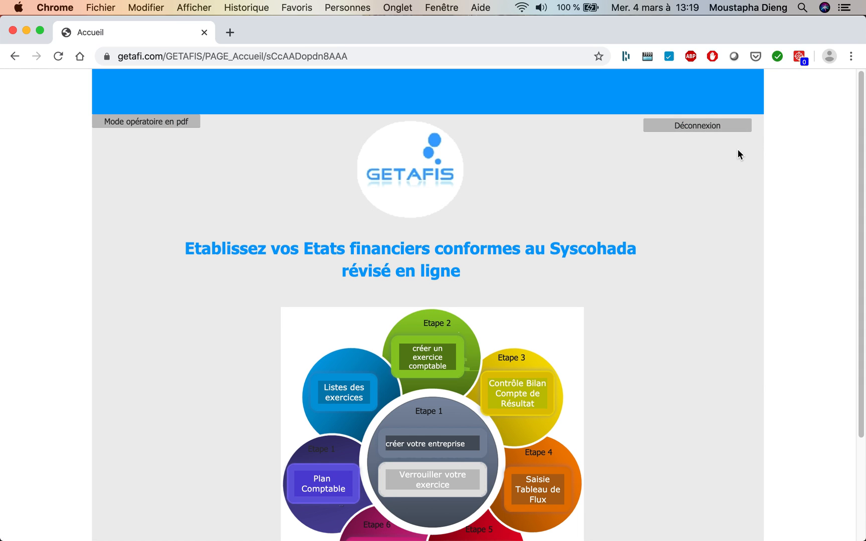
Step: From the exercise list, review the Exercice N balance of EXERCICE 2019 with its totals and debit/credit equilibrium check, then close it
scroll(560, 301, down, 5)
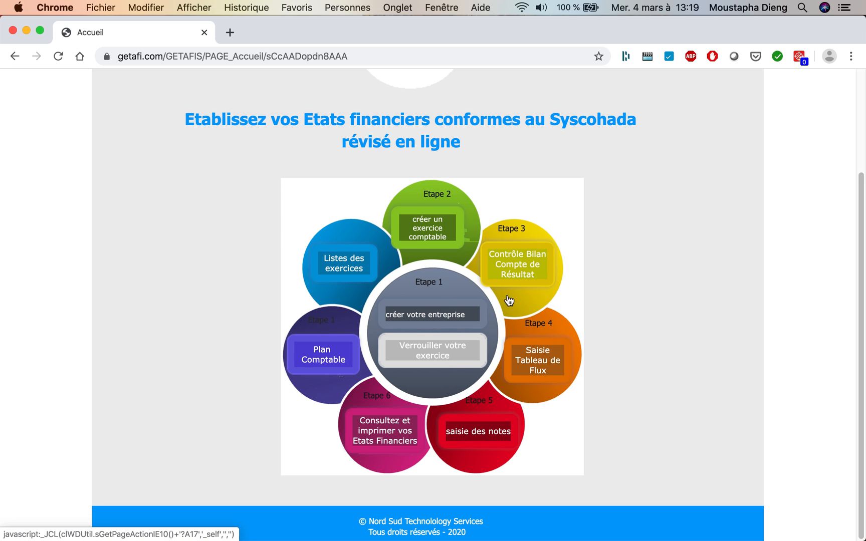
click(354, 271)
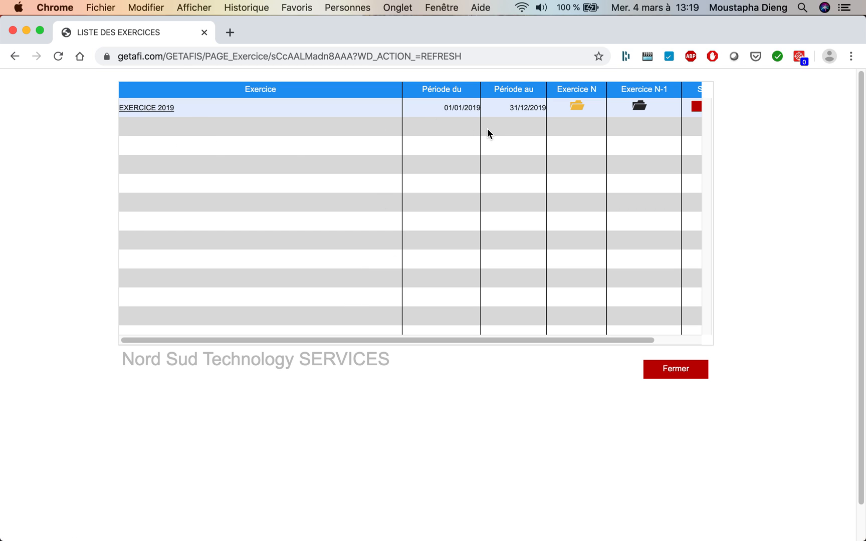
click(583, 112)
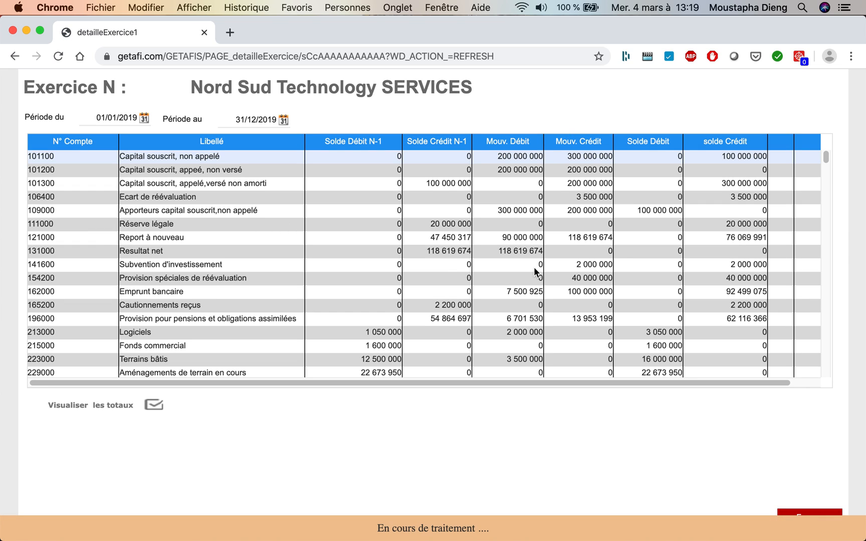
click(124, 408)
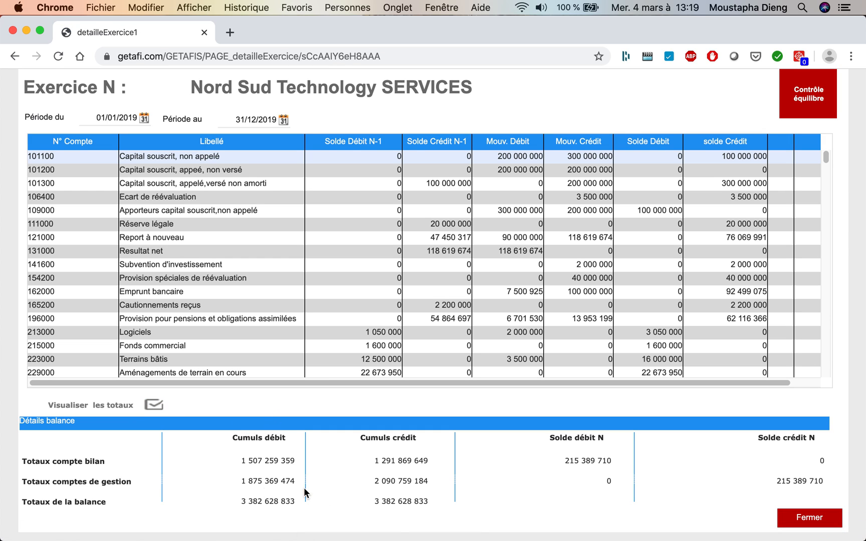
click(804, 99)
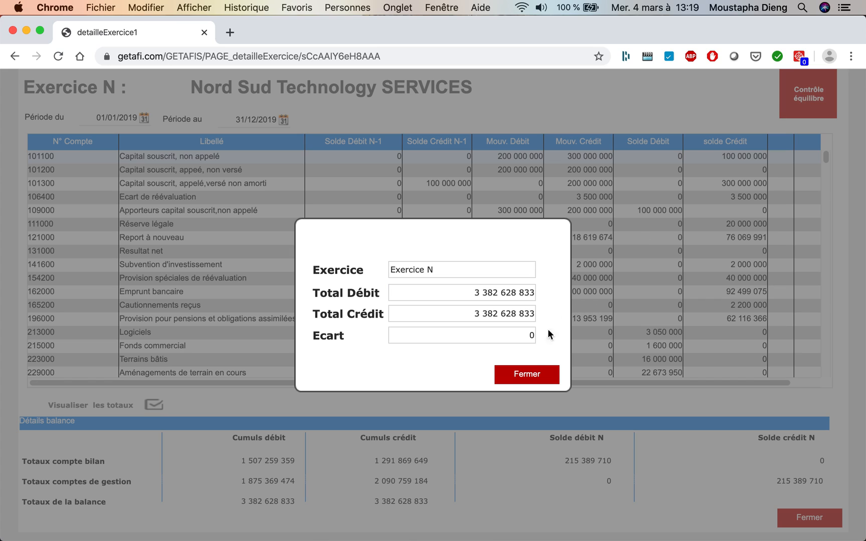
click(525, 375)
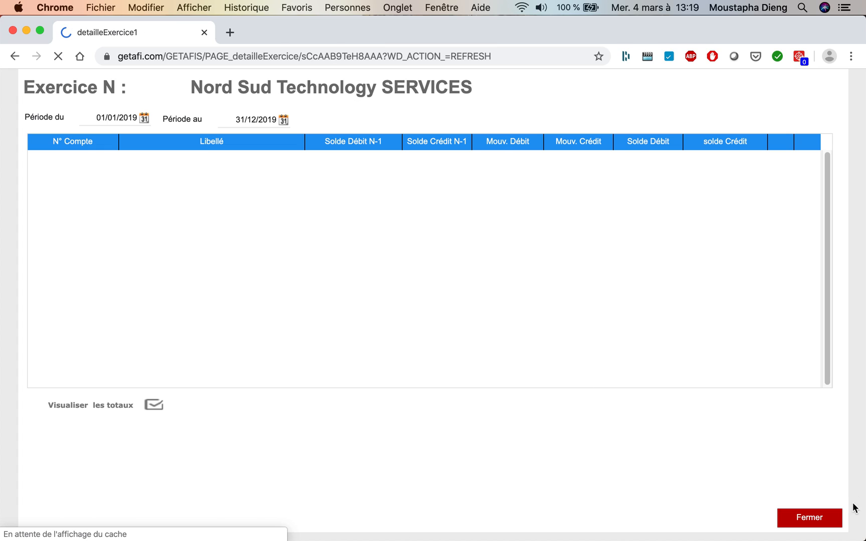
click(803, 521)
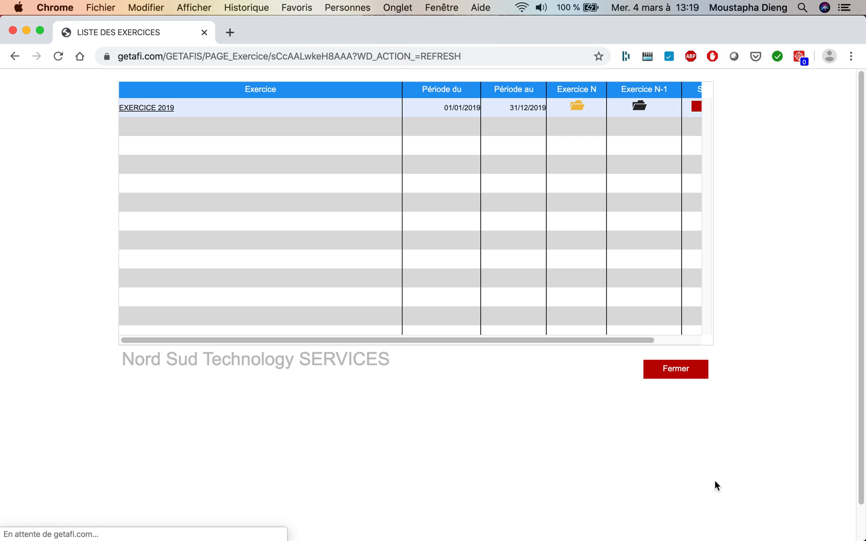
Step: Review the Exercice N-1 balance of EXERCICE 2019 with its totals and equilibrium check, then return to the exercise list
click(640, 107)
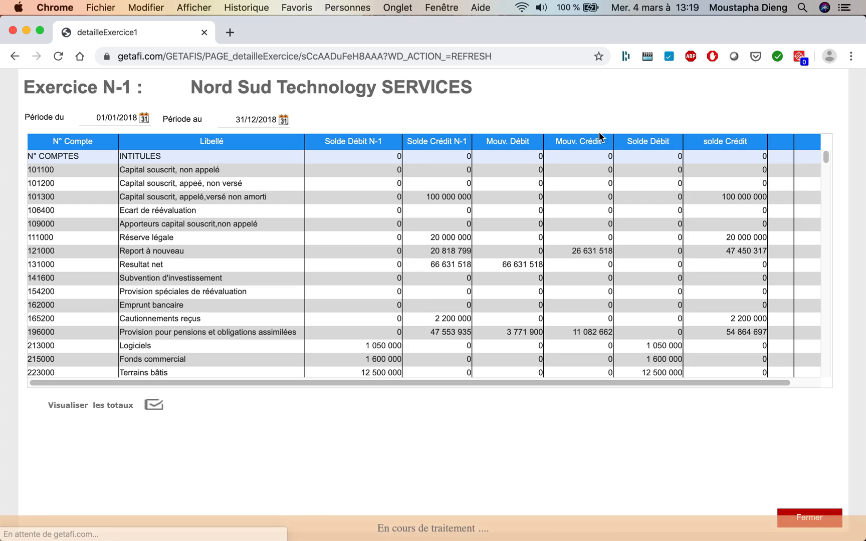
click(103, 408)
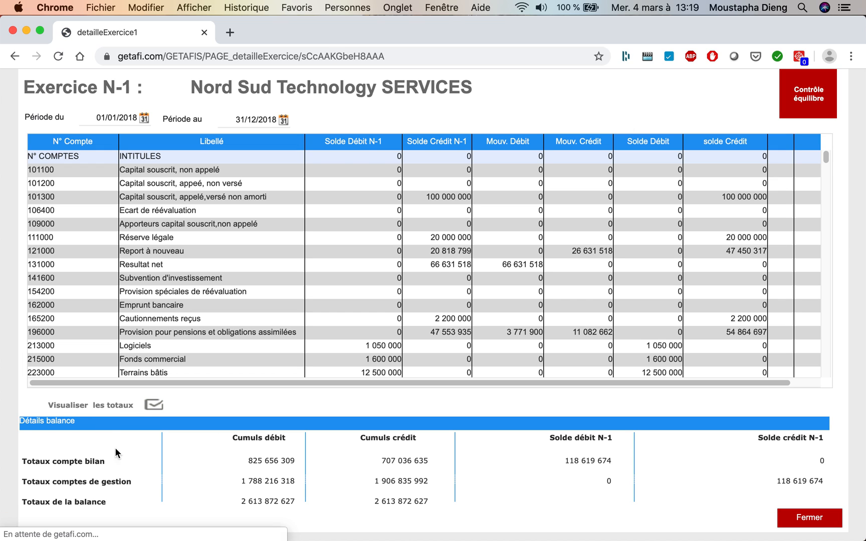
click(790, 112)
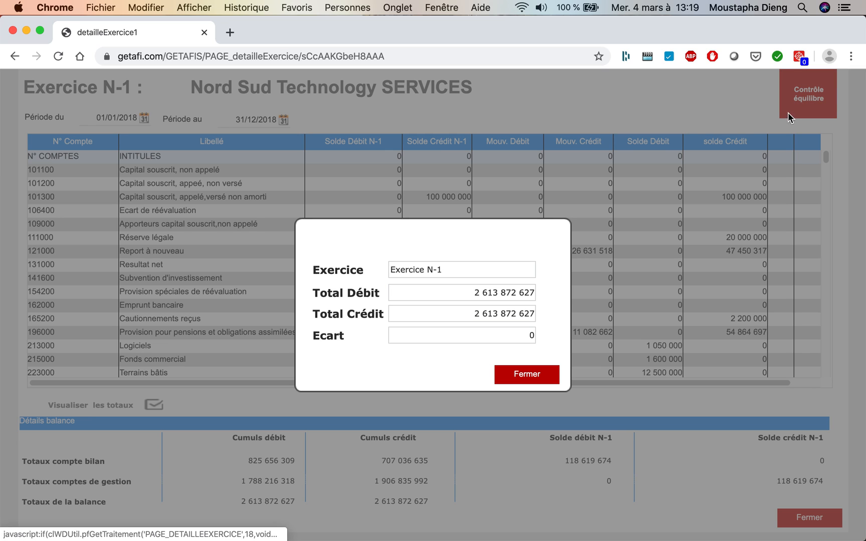
click(533, 377)
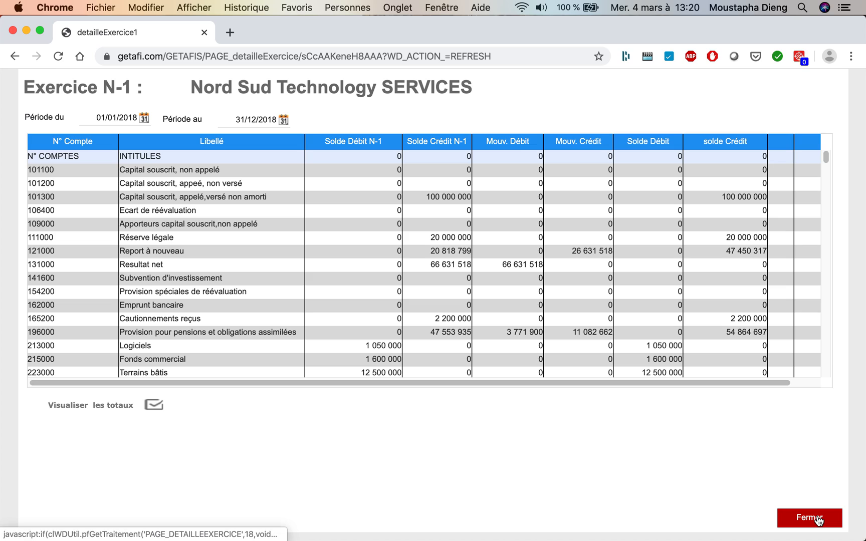
click(818, 514)
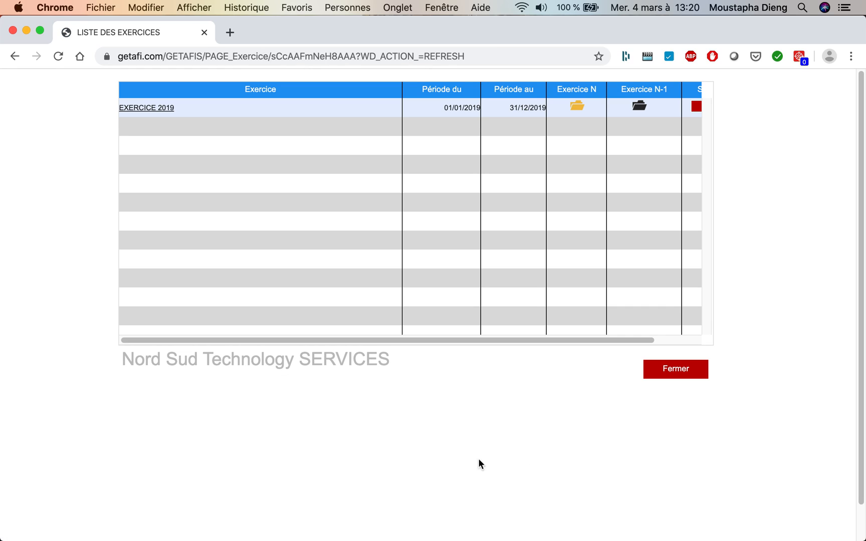
Step: Open the EXERCICE 2019 record and mark Oui with X for both the accountant's visa and the General Assembly's approval
click(144, 108)
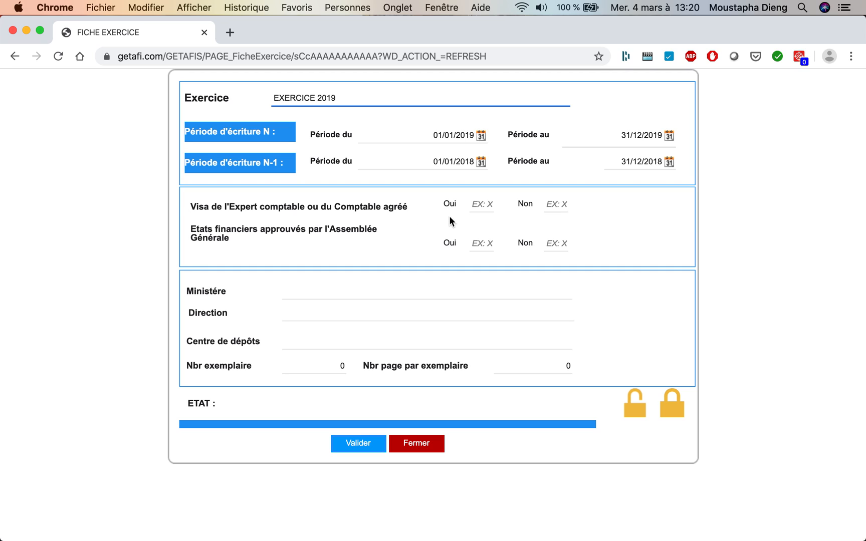
click(487, 203)
text(X)
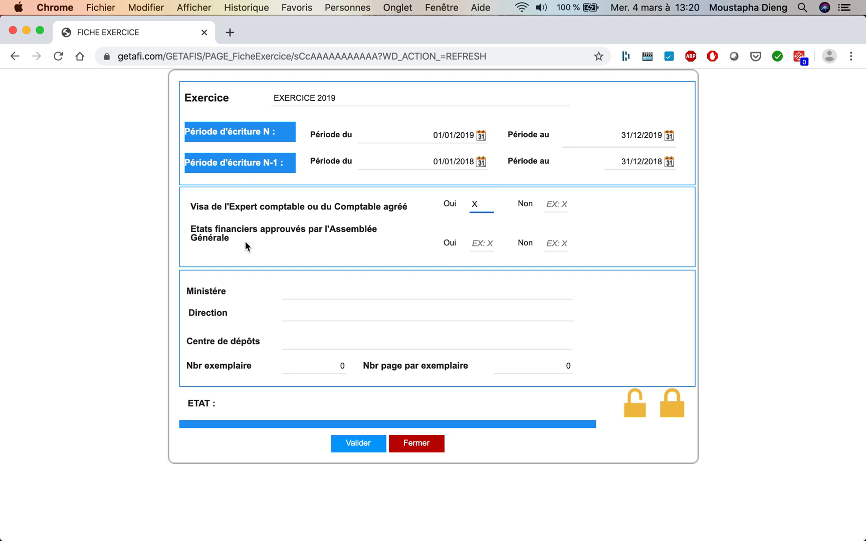
click(479, 242)
text(X)
Step: Enter "MINISTERE DE L'ECONOMIE ET DES FINANCES" as the exercise's ministry
click(286, 294)
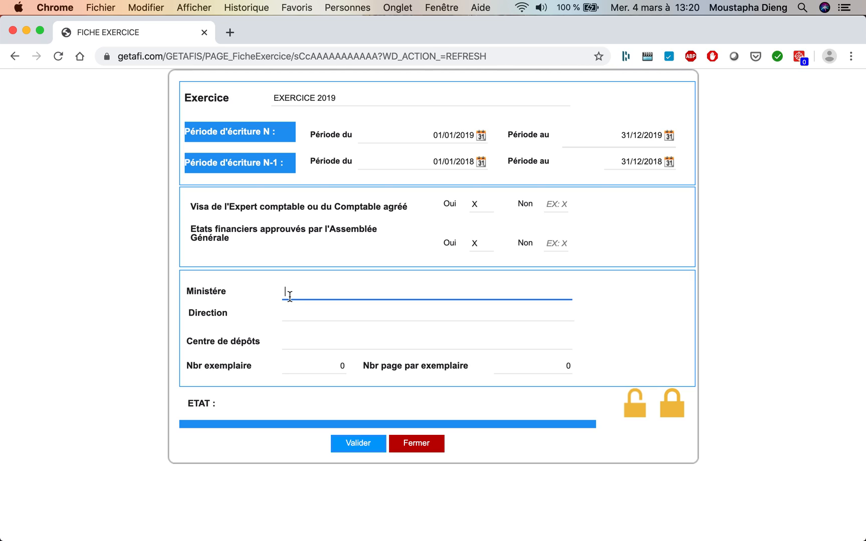
text(mini)
key(BackSpace)
key(BackSpace)
key(BackSpace)
text(MINISTERE DE L'ECONO)
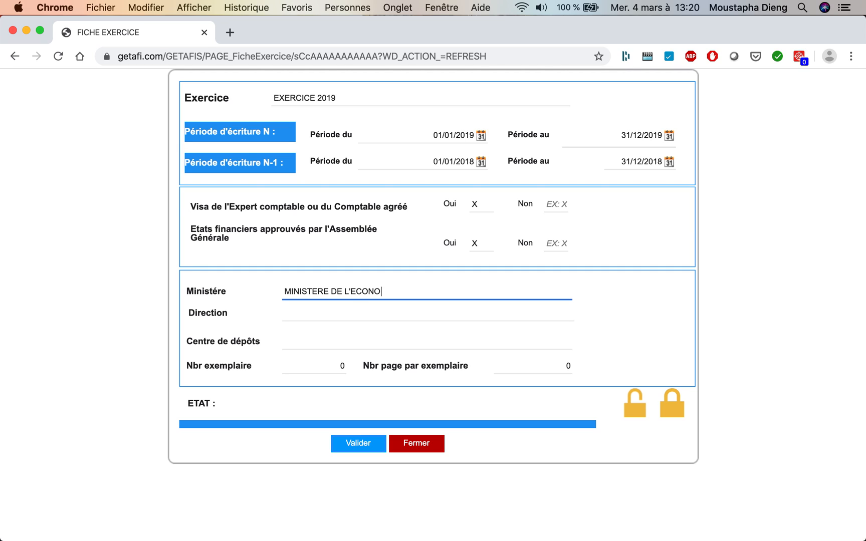
text(MIE ET DES FINANCES)
key(Tab)
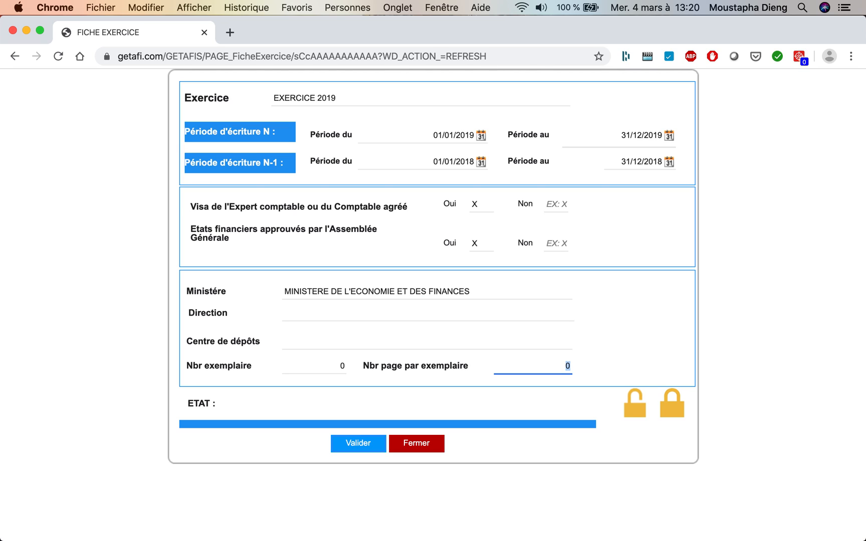
Step: Fill in the Direction as "DIRECTION GENERALE DES IMPOTS" and the Centre de dépôts as "DAKAR PLATEAU"
click(319, 310)
text(DIREC)
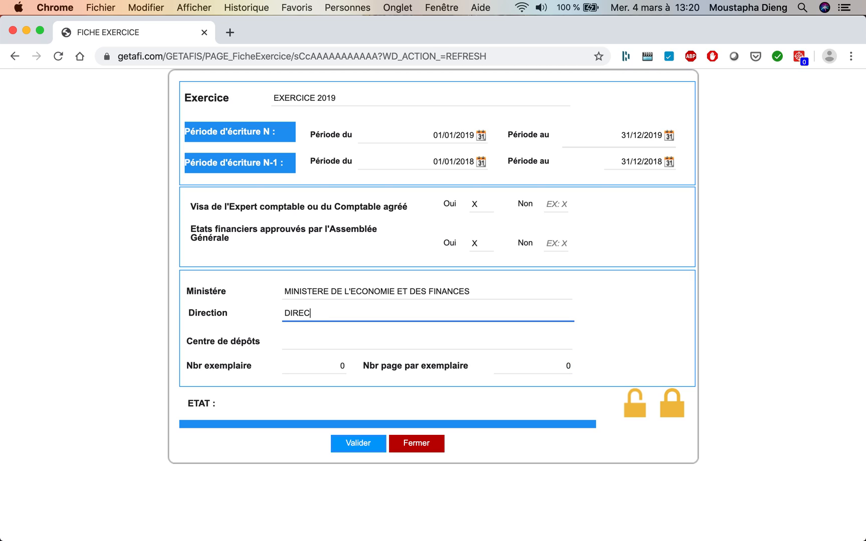
text(TION GENERALE DES IMPOTS)
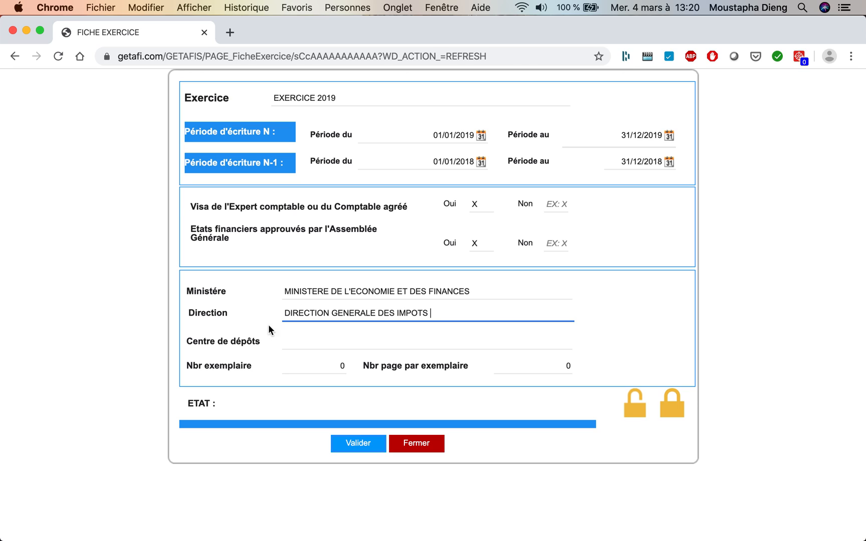
click(289, 341)
text(DA)
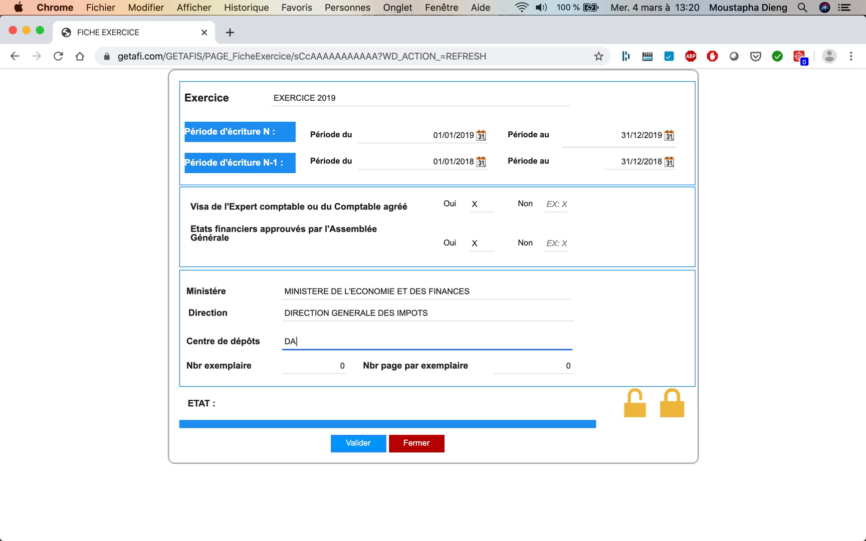
text(KAR PLAT)
text(TYE)
key(BackSpace)
key(BackSpace)
text(EAU)
Step: Set the number of copies to 4 and pages per copy to 60, then save and close the exercise record
click(285, 368)
drag(333, 365, 350, 370)
text(4)
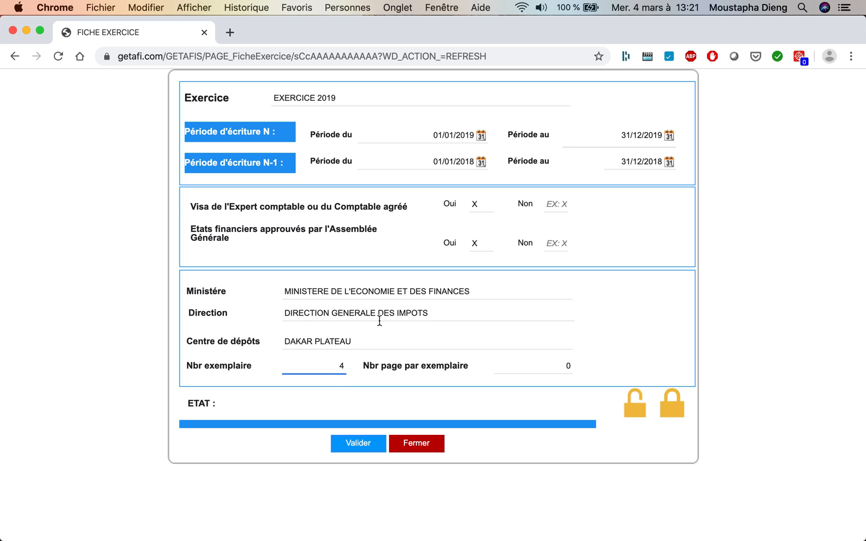
click(535, 368)
drag(535, 368, 594, 371)
text(60)
click(364, 447)
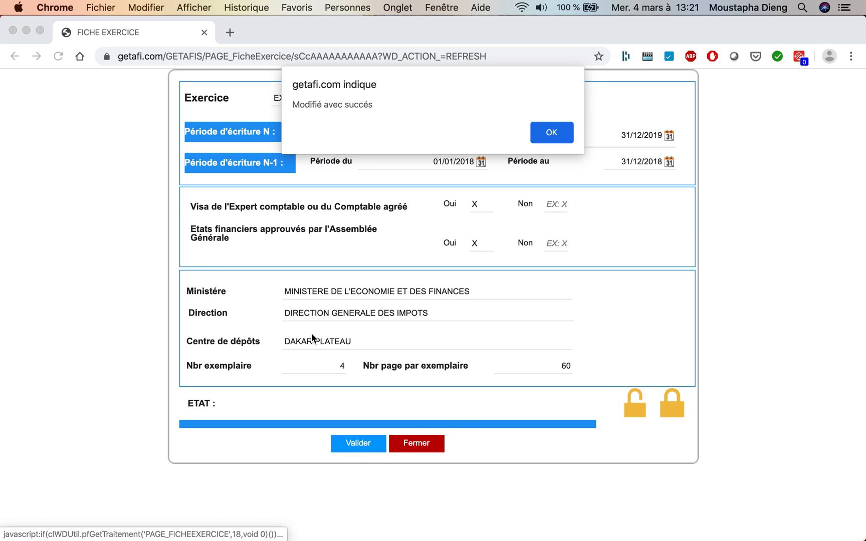
click(544, 133)
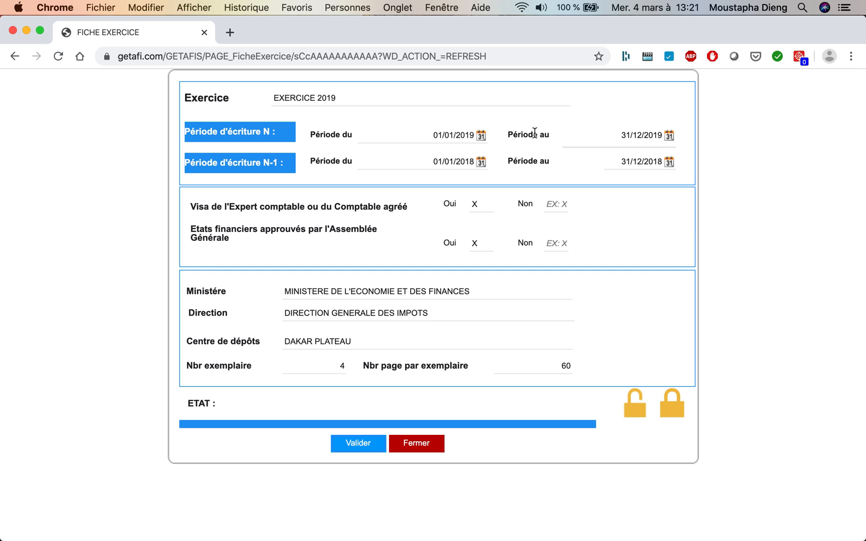
click(416, 443)
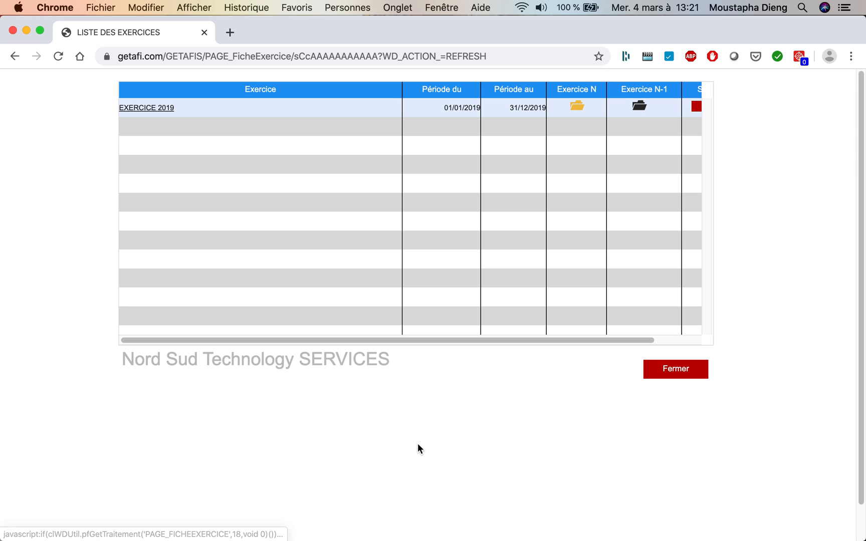
Step: Return to the home page and open the step 3 balance sheet and income statement control
click(682, 371)
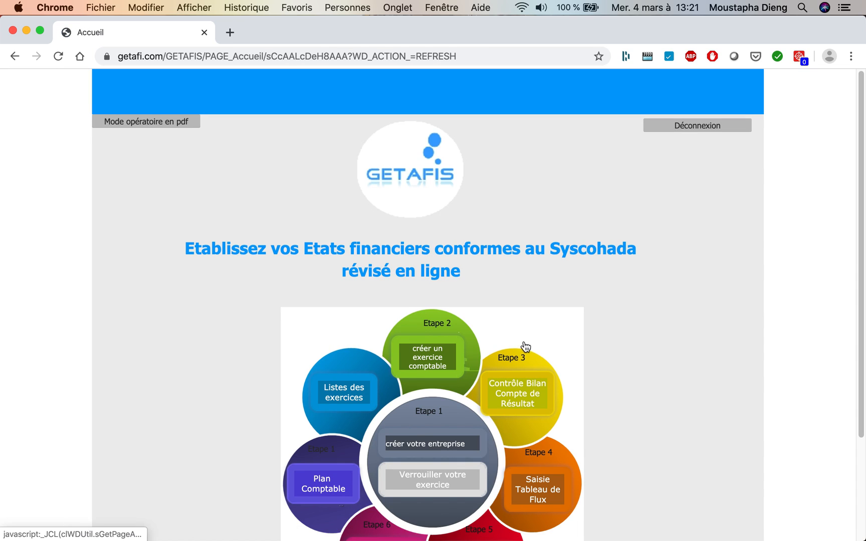
scroll(518, 332, down, 3)
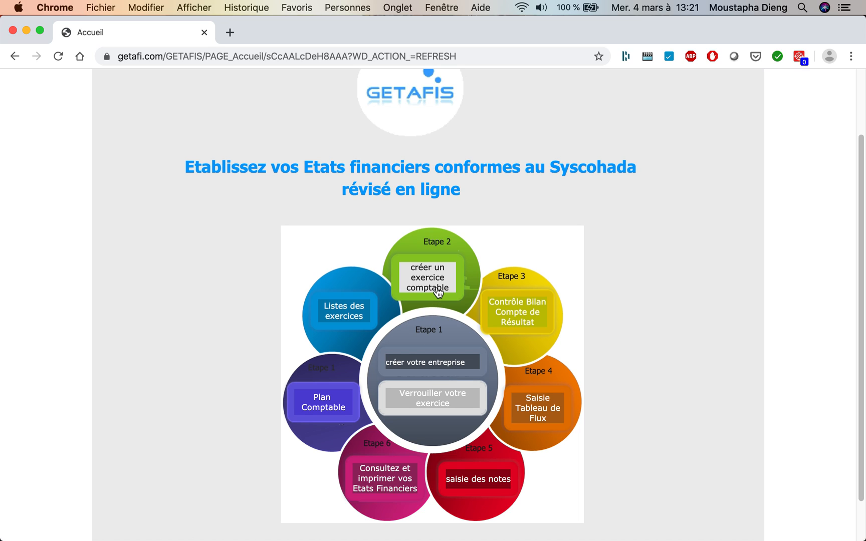
click(523, 321)
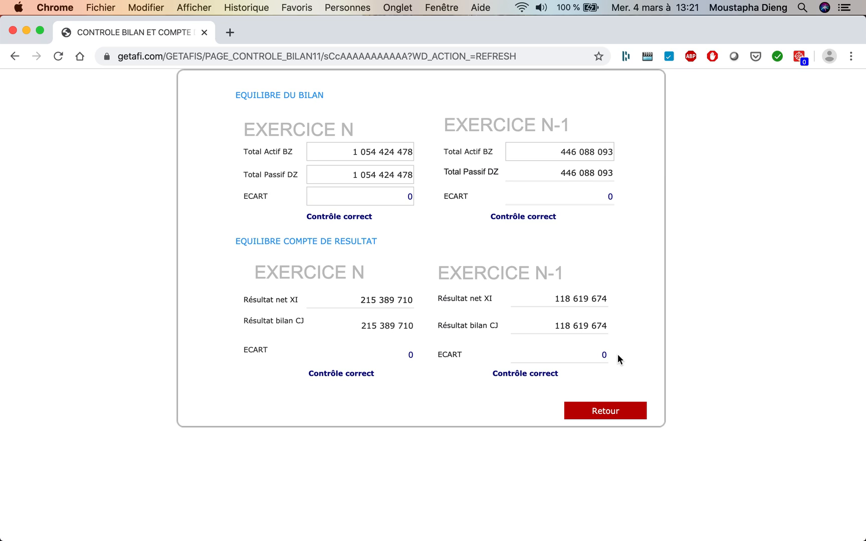
Step: Leave the balance sheet control and open the step 4 cash flow table entry from the home page
click(599, 412)
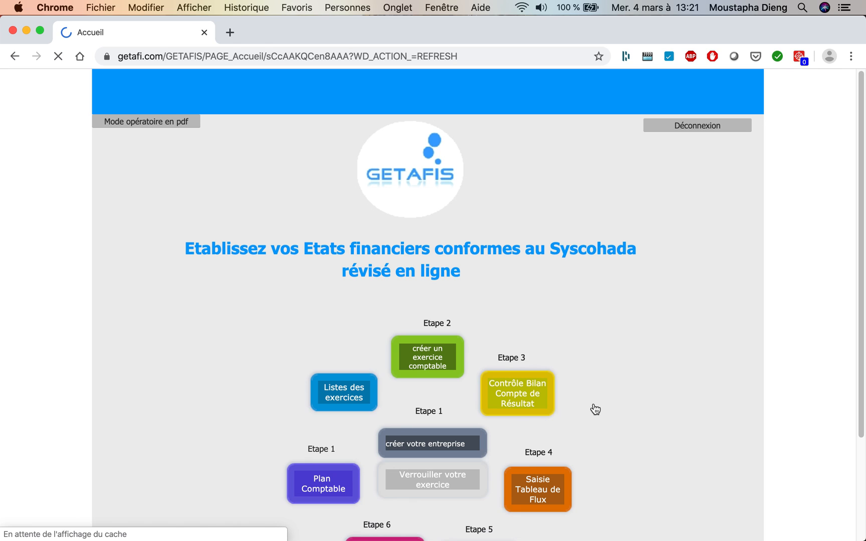
scroll(596, 395, down, 3)
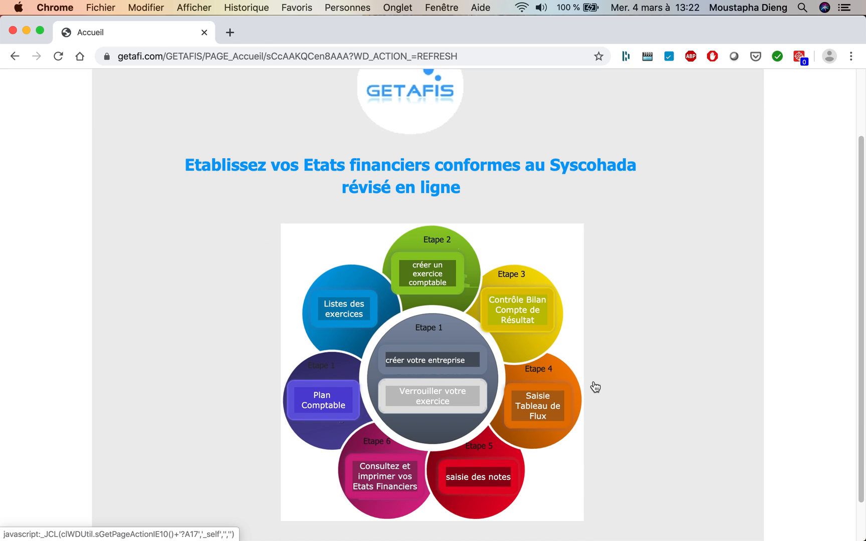
scroll(596, 387, down, 2)
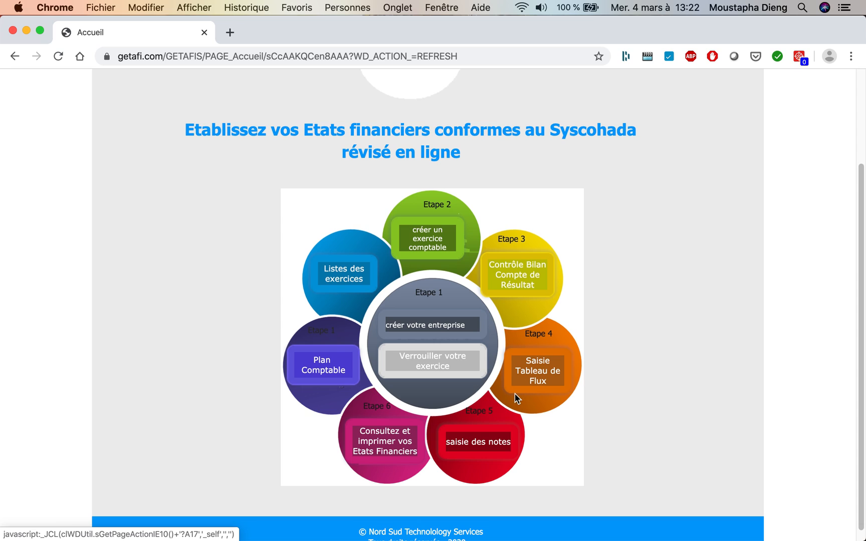
click(539, 375)
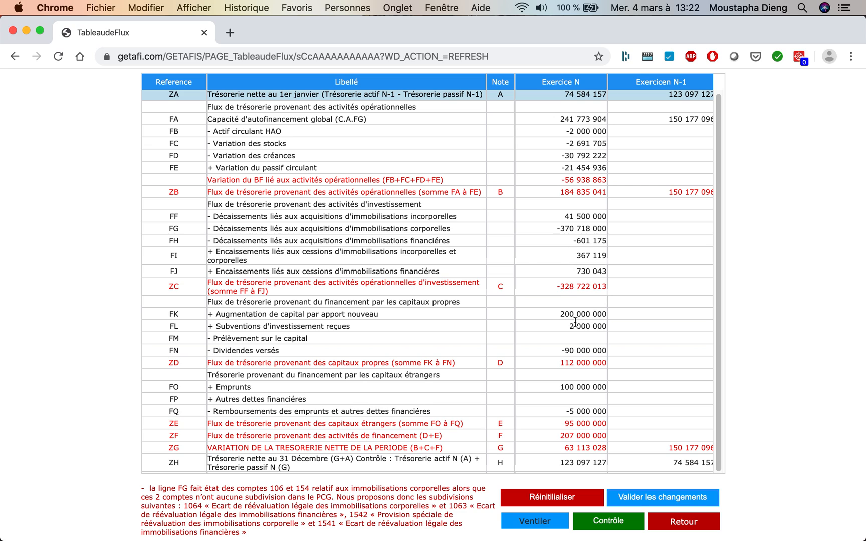
Step: View the account breakdown (Ventilation) of the cash flow table, then close it without entering amounts
click(535, 523)
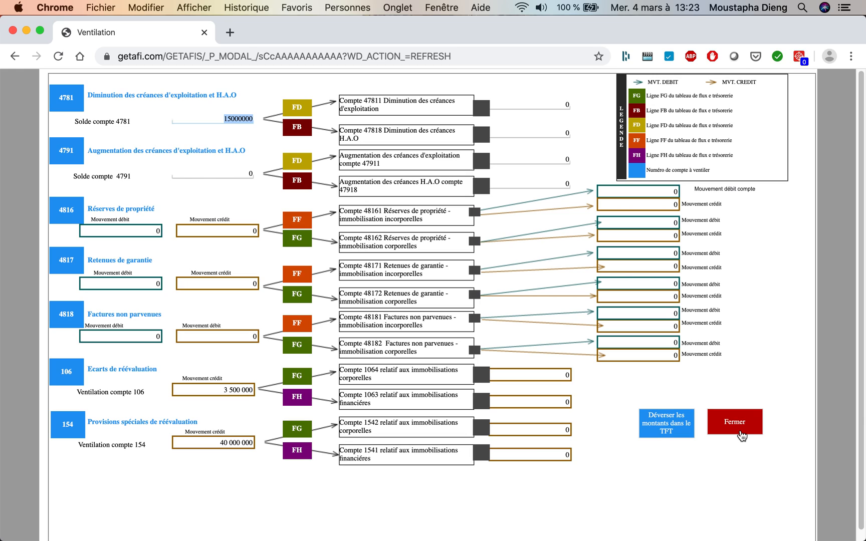
click(736, 422)
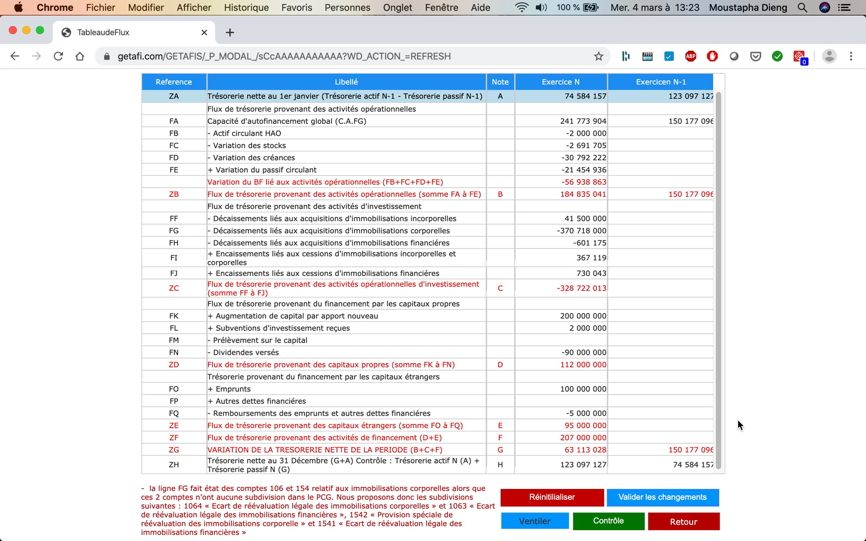
scroll(661, 469, down, 1)
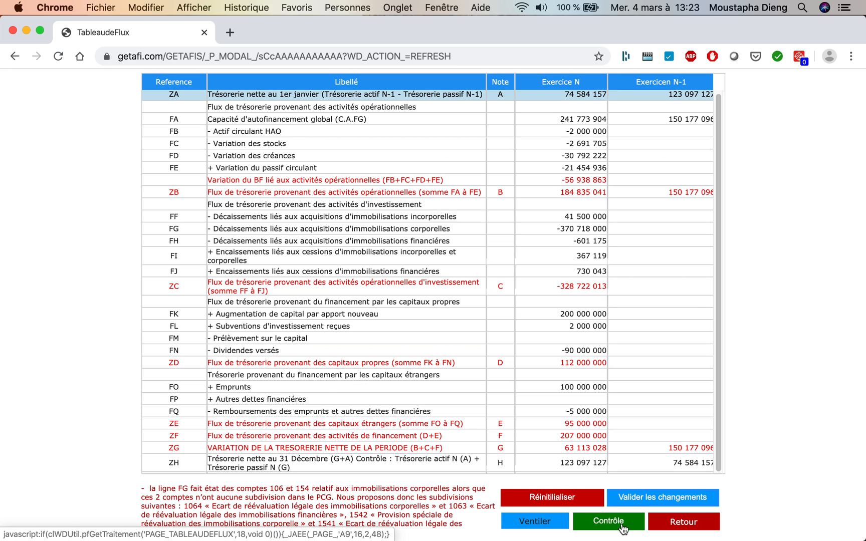
Step: Return to the home page and open Note 1 from the step 5 notes entry
click(679, 524)
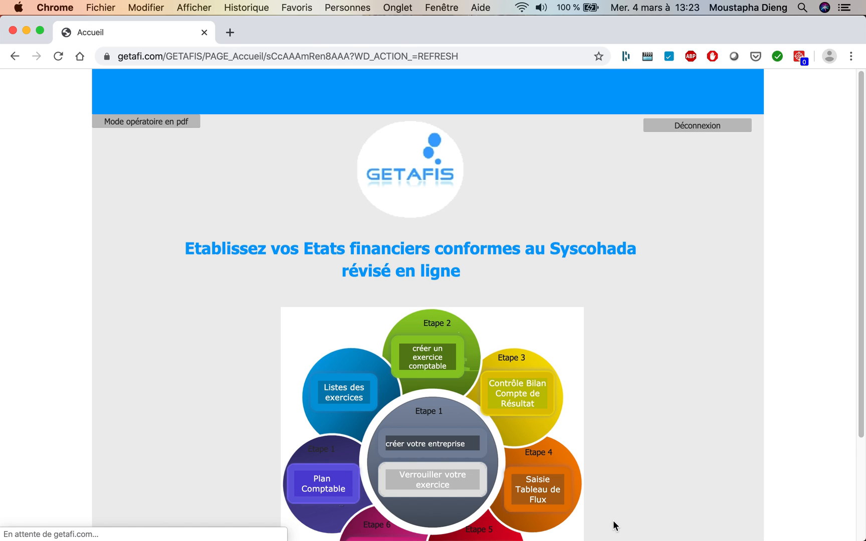
scroll(583, 480, down, 3)
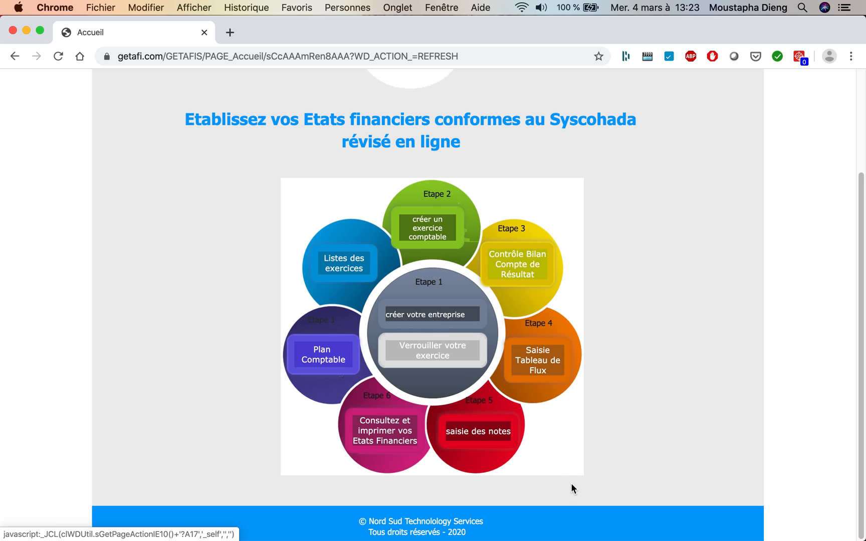
click(478, 431)
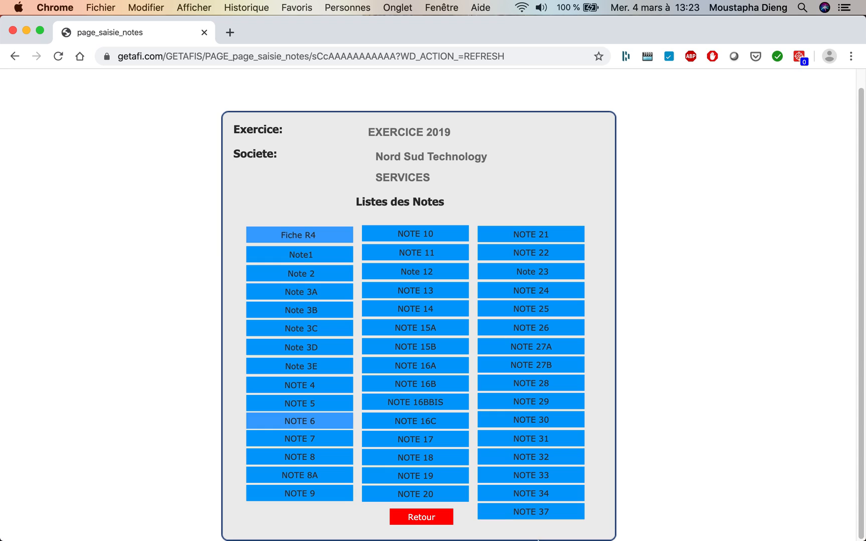
click(293, 257)
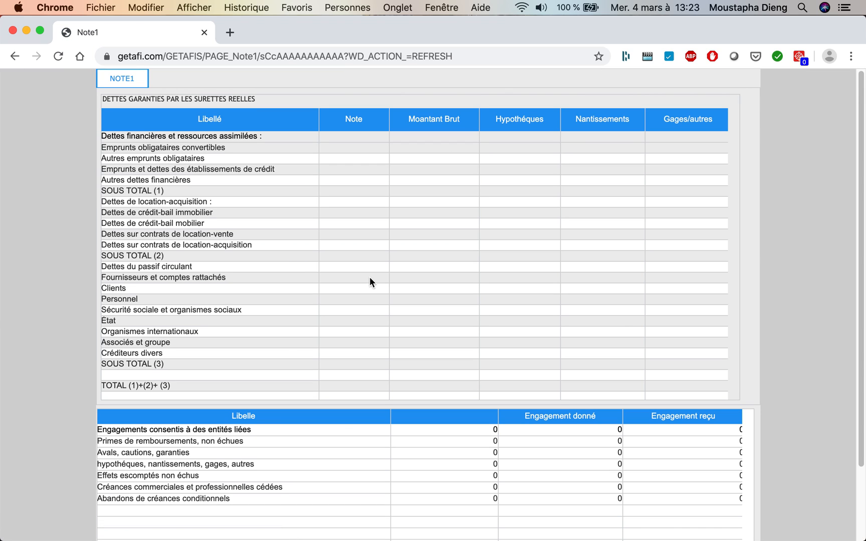
Step: Review Note 1's secured debts and commitments tables, then go on to Note 2
scroll(371, 279, down, 3)
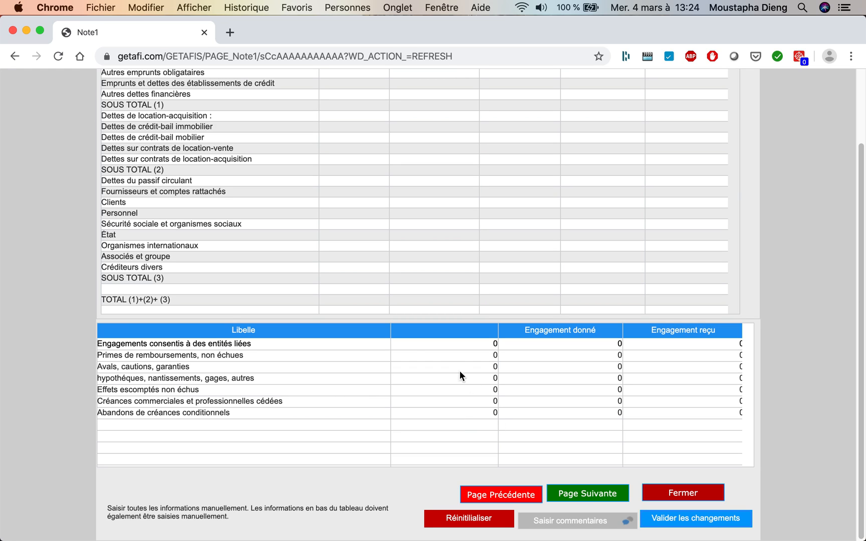
scroll(406, 342, up, 4)
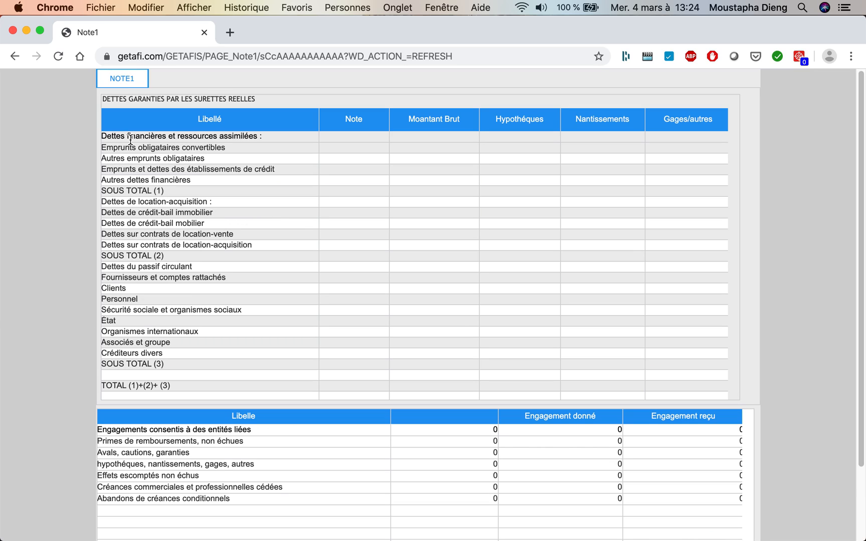
scroll(344, 266, down, 2)
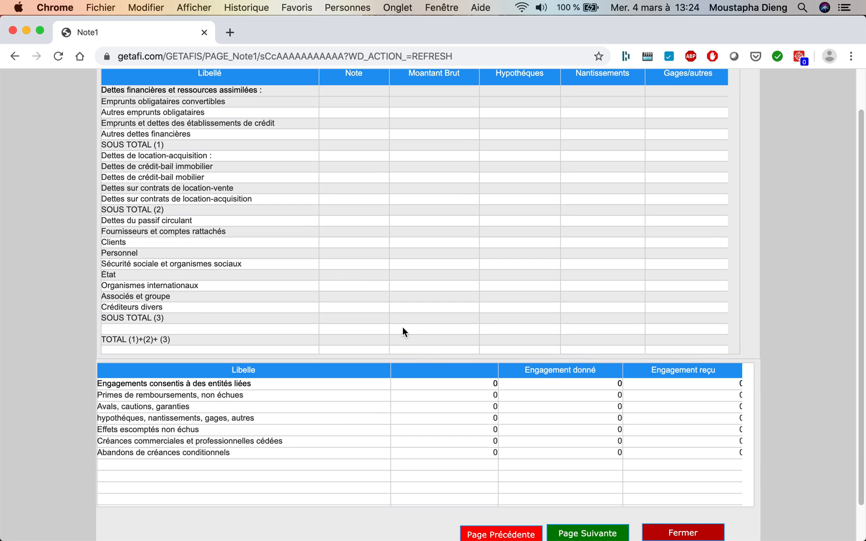
scroll(486, 391, down, 1)
click(588, 513)
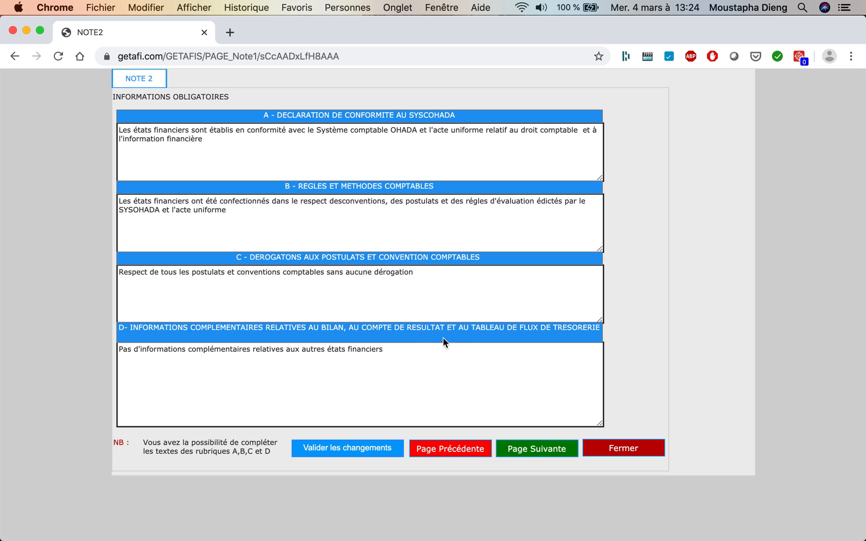
Step: Go on to Note 3A and run its gross fixed assets control, then close the control
click(529, 451)
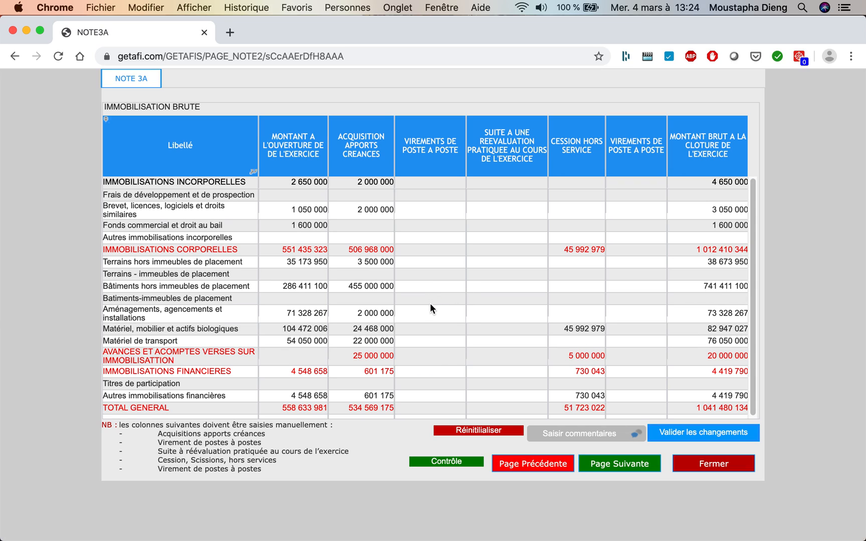
scroll(435, 326, down, 1)
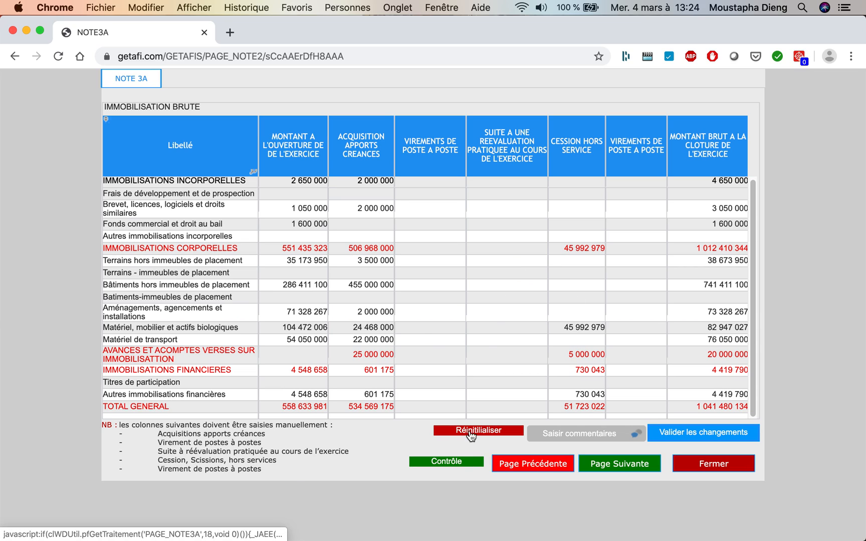
click(457, 467)
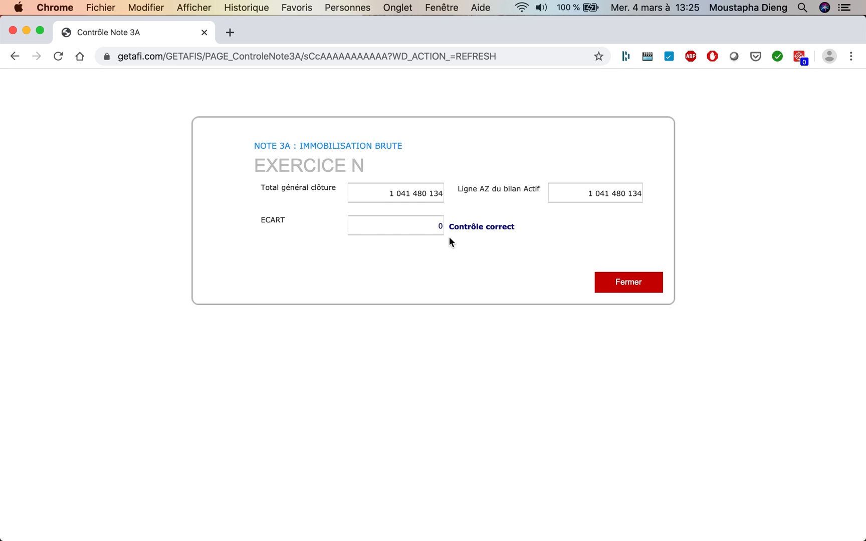
click(630, 291)
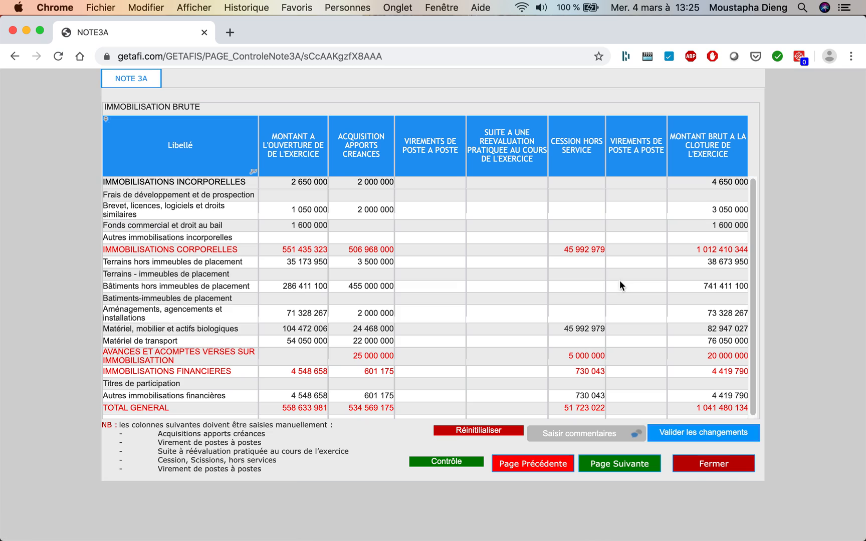
Step: Open the comment form of Note 3A and close it without entering a comment
click(581, 437)
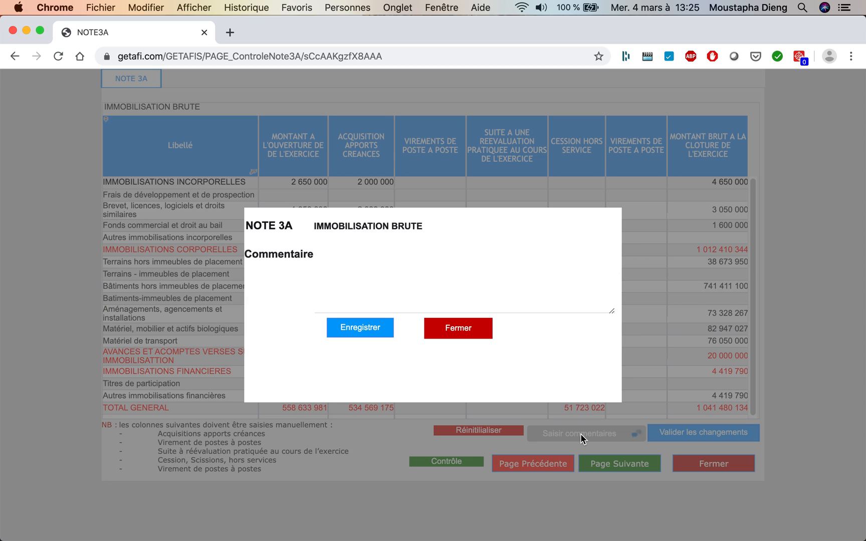
click(365, 283)
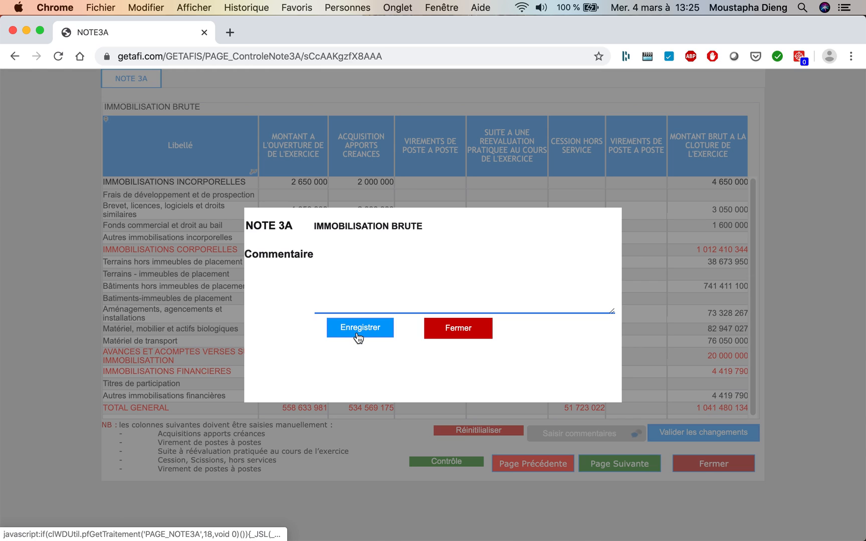
click(470, 333)
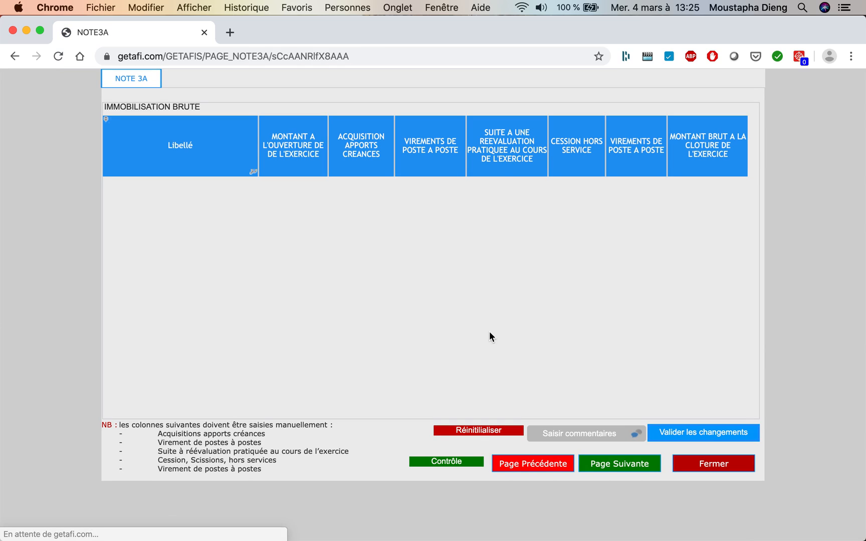
Step: Page forward through Notes 3B, 3C, 3D and 3E to Note 4 on financial fixed assets
click(619, 464)
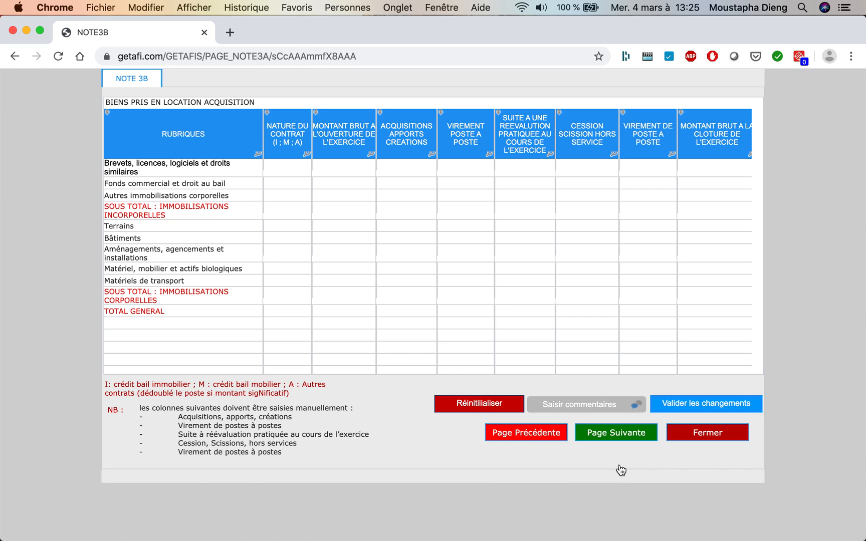
click(616, 434)
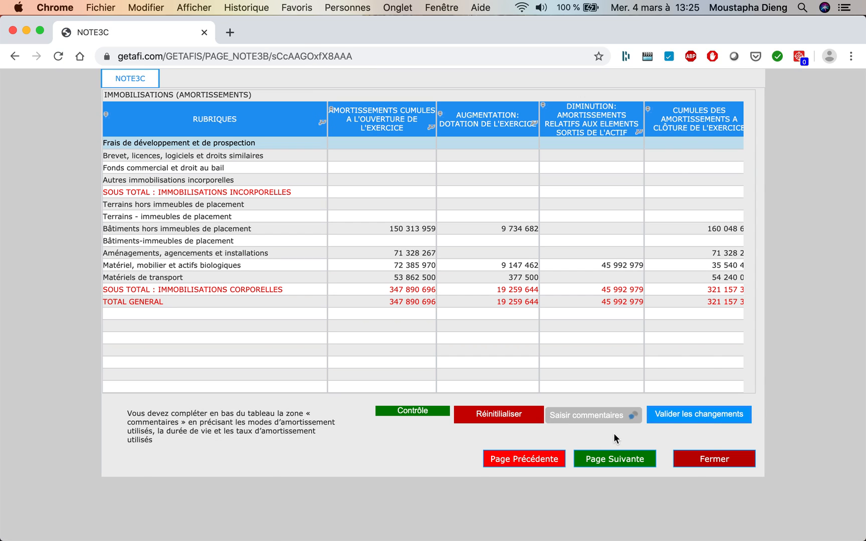
click(613, 462)
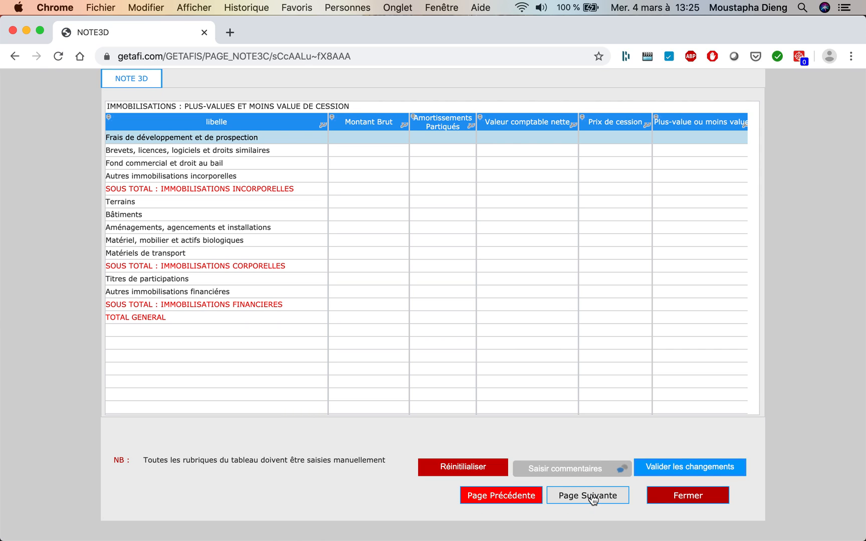
click(592, 496)
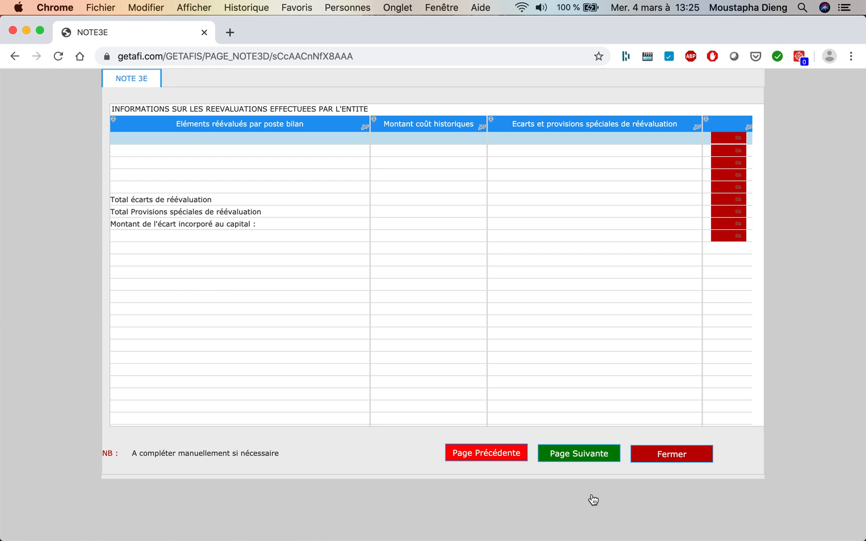
click(588, 459)
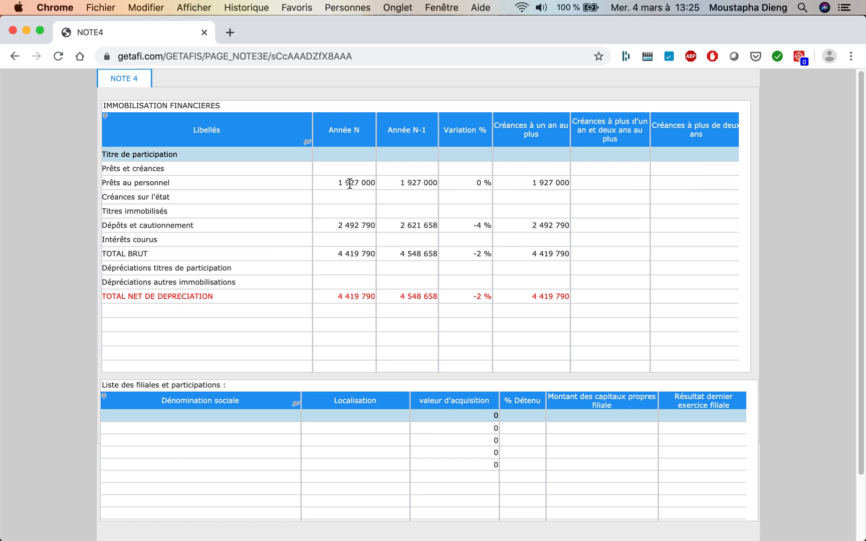
Step: Enter 927 000 for Prêts au personnel as receivables due in more than one and up to two years
click(616, 182)
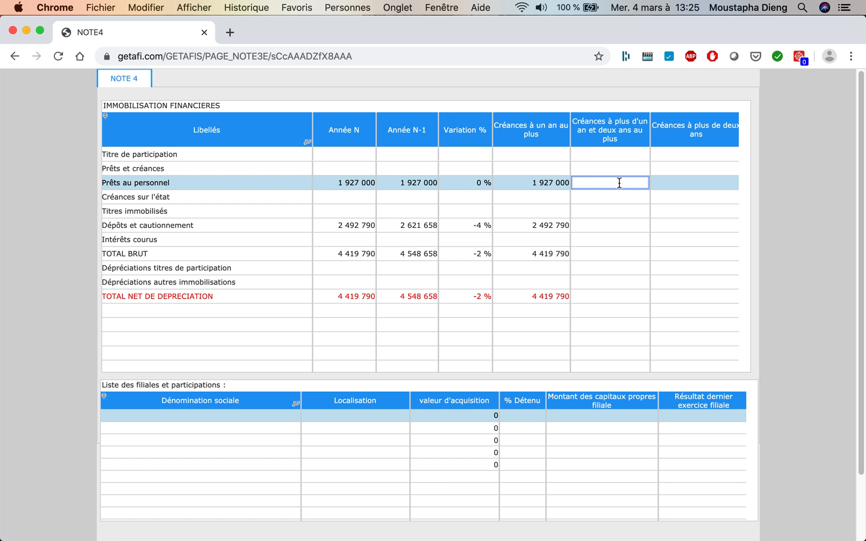
text(927000)
key(Return)
click(636, 206)
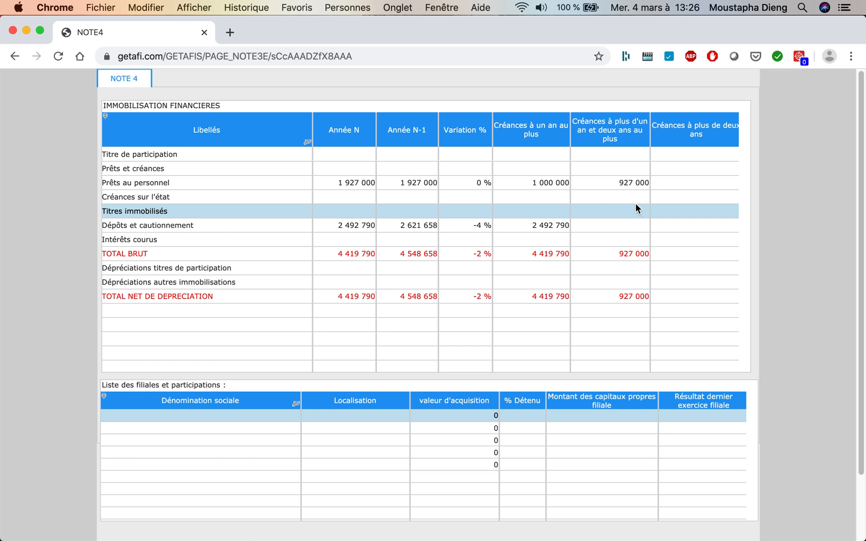
Step: Enter 400 000 for Prêts au personnel as receivables due in more than two years
click(542, 178)
click(680, 182)
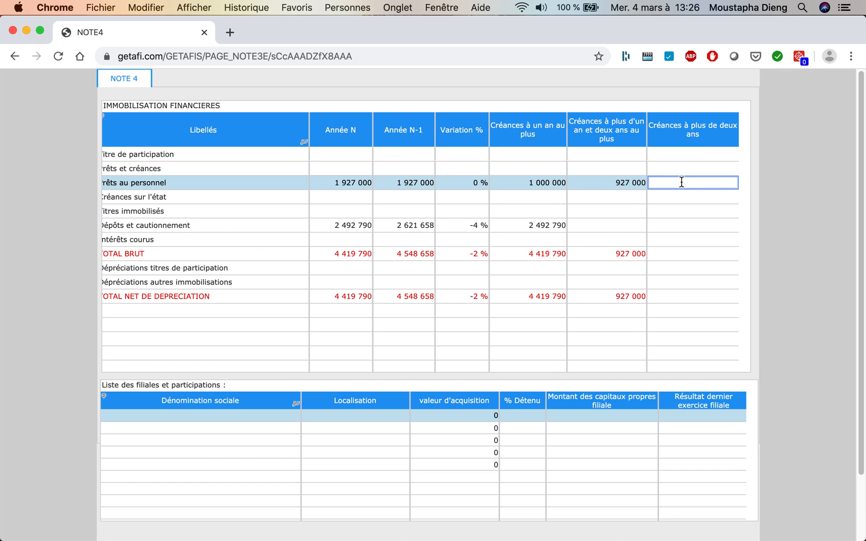
text(400000)
key(Return)
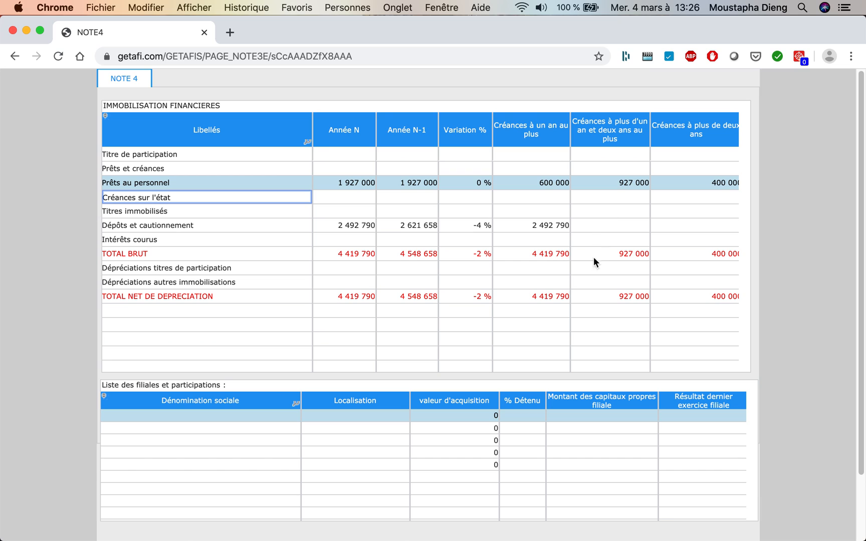
Step: Validate the changes made in Note 4 and look over the saved table
scroll(589, 281, down, 1)
scroll(562, 280, down, 3)
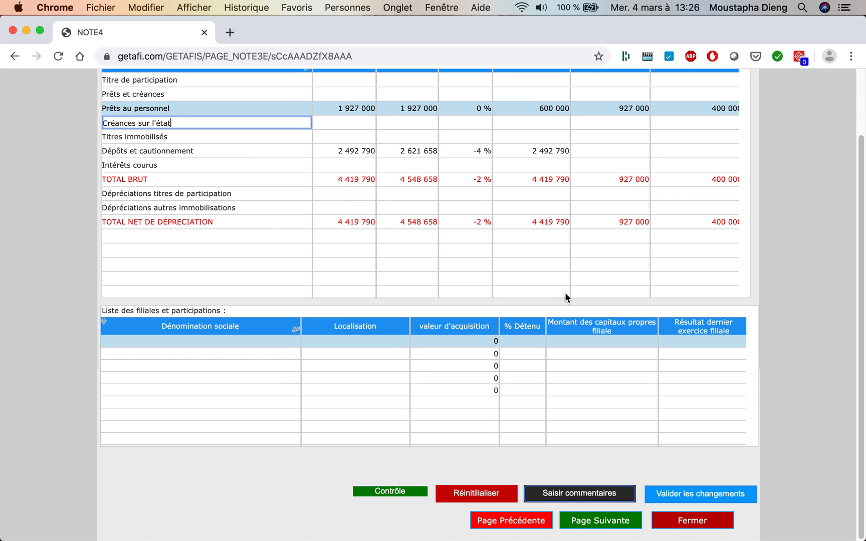
click(693, 496)
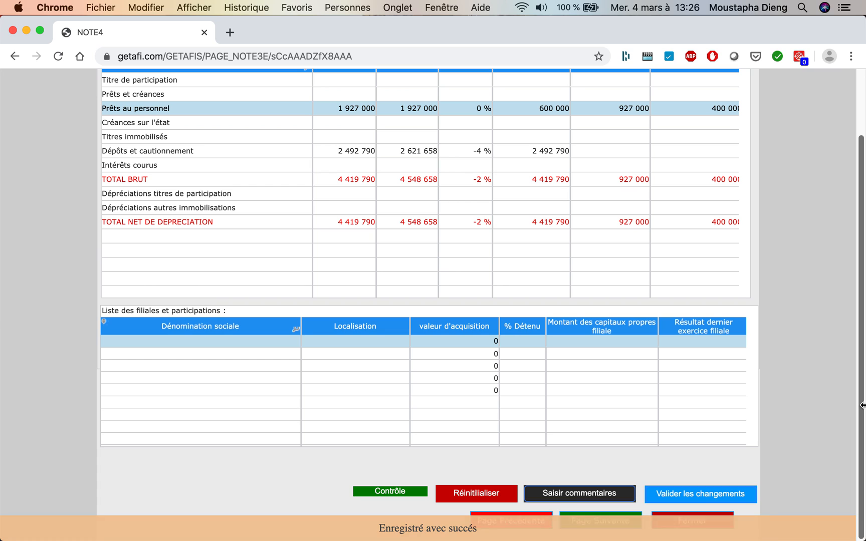
scroll(855, 431, up, 3)
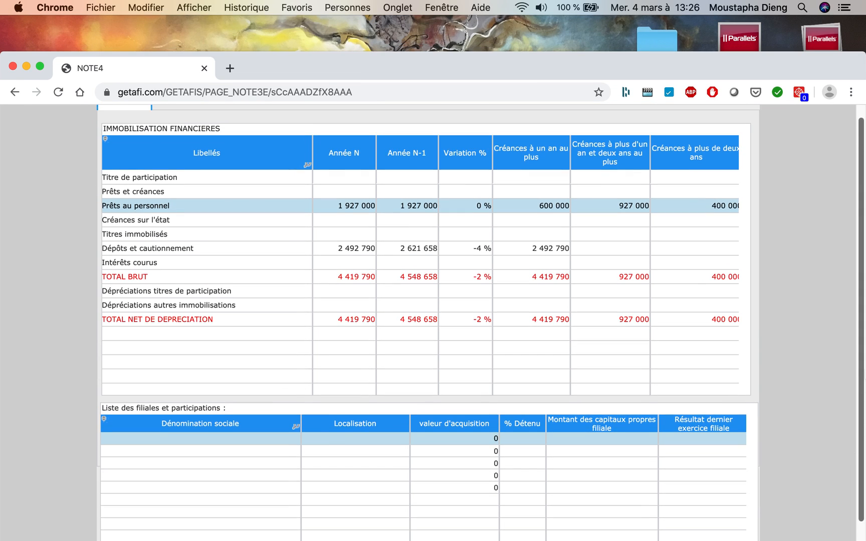
scroll(856, 431, down, 3)
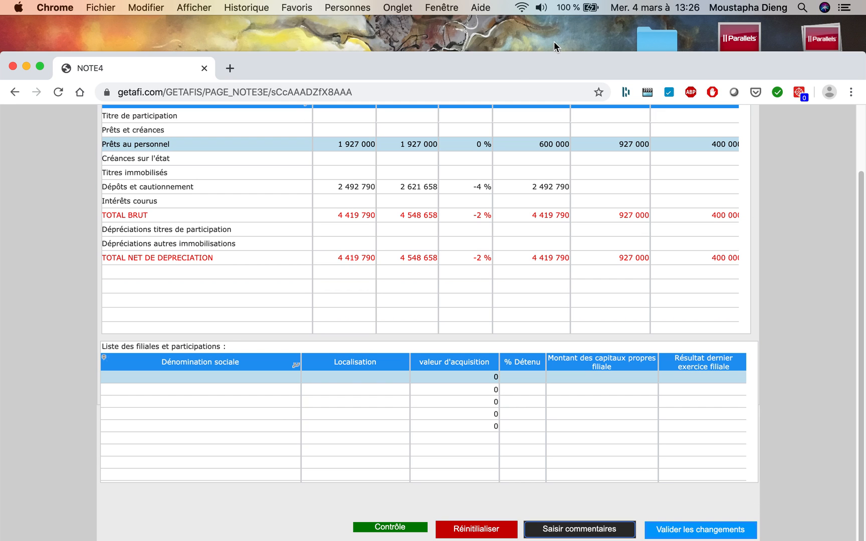
Step: Page forward from Note 4 to Note 5 on HAO assets and debts, and close it to return to the notes list
drag(512, 64, 518, 24)
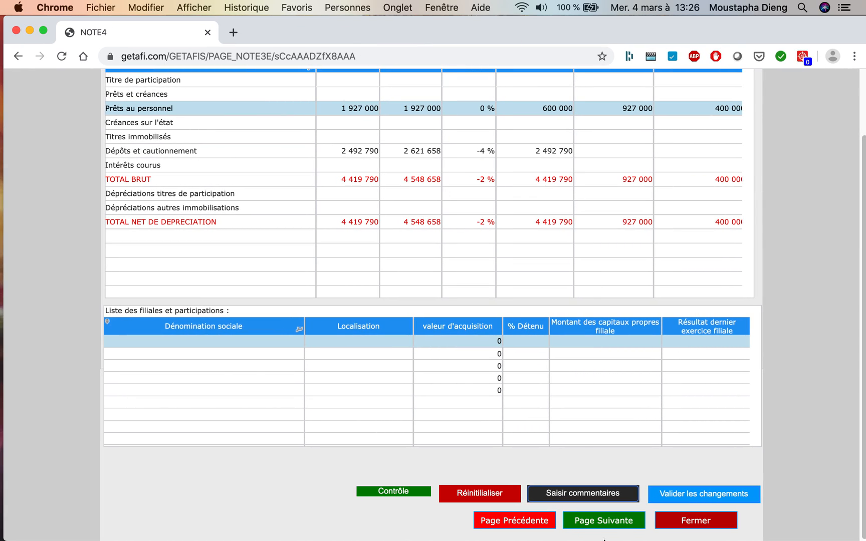
click(615, 524)
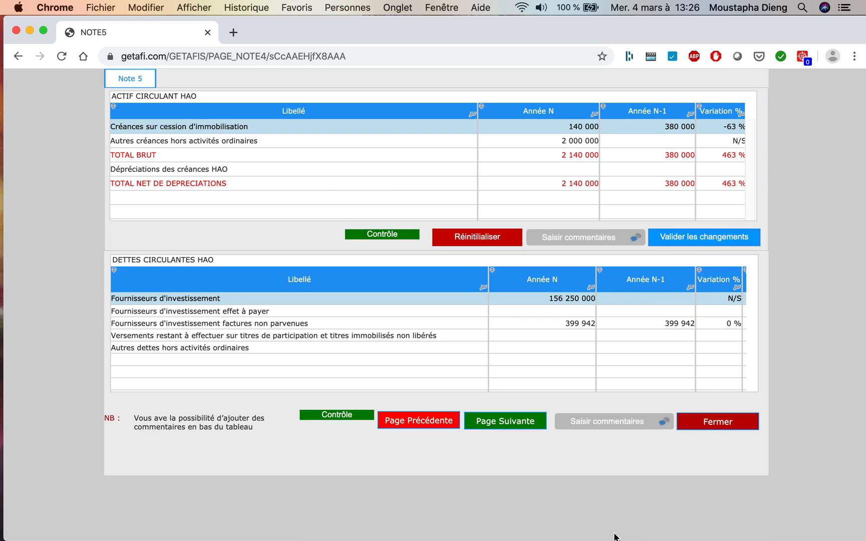
click(723, 429)
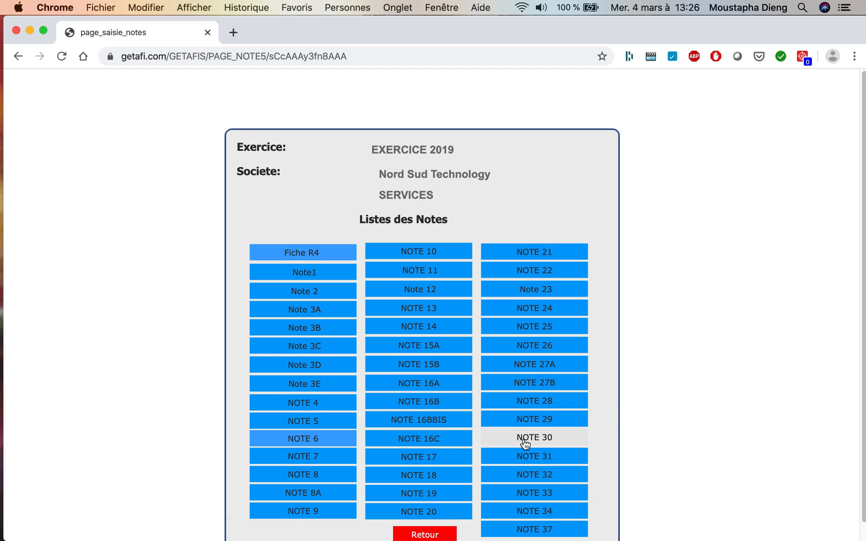
Step: Open Note 34 from the notes list and review the full summary sheet of main financial indicators
scroll(524, 444, down, 1)
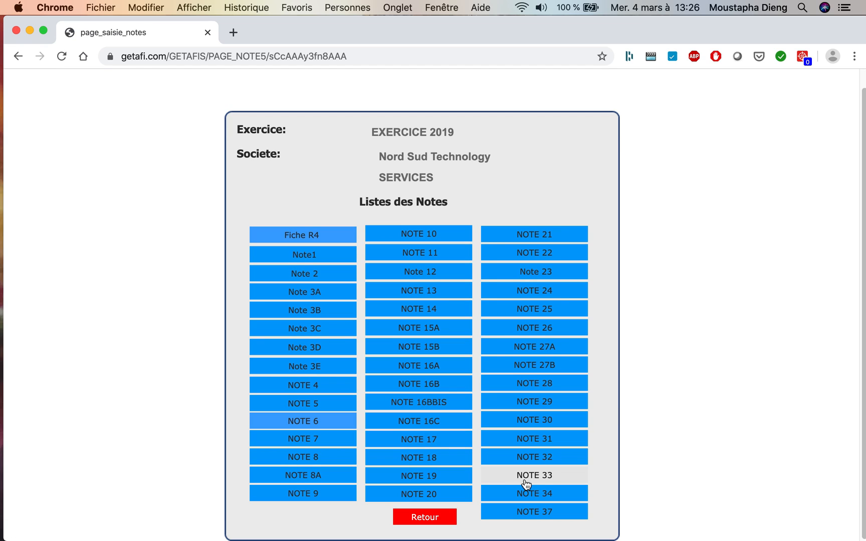
click(551, 494)
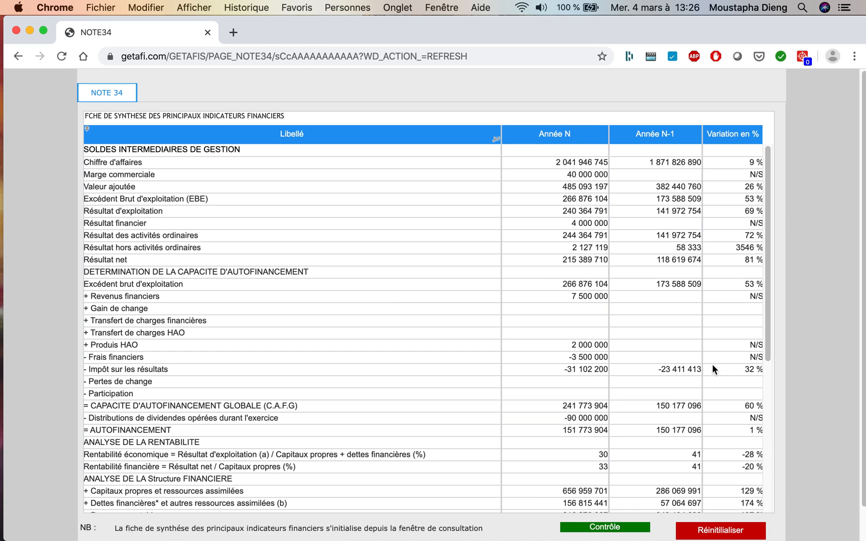
drag(764, 338, 767, 490)
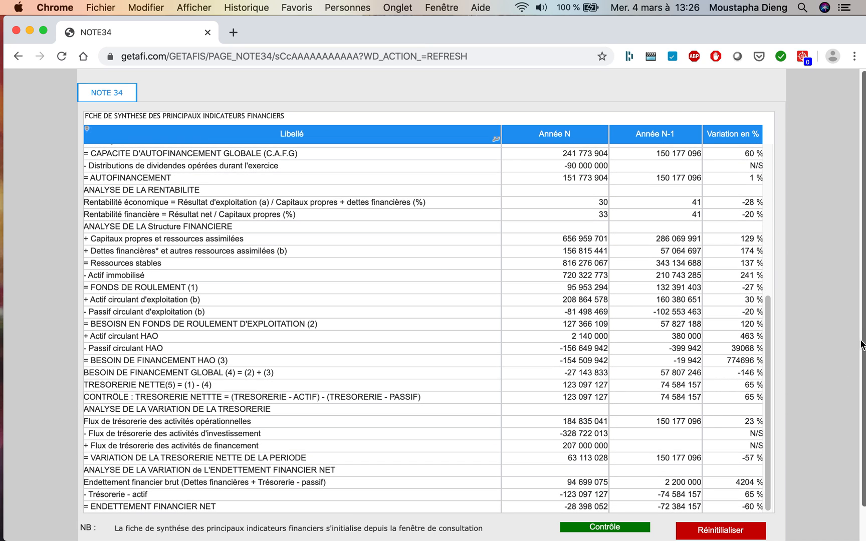
scroll(862, 346, down, 2)
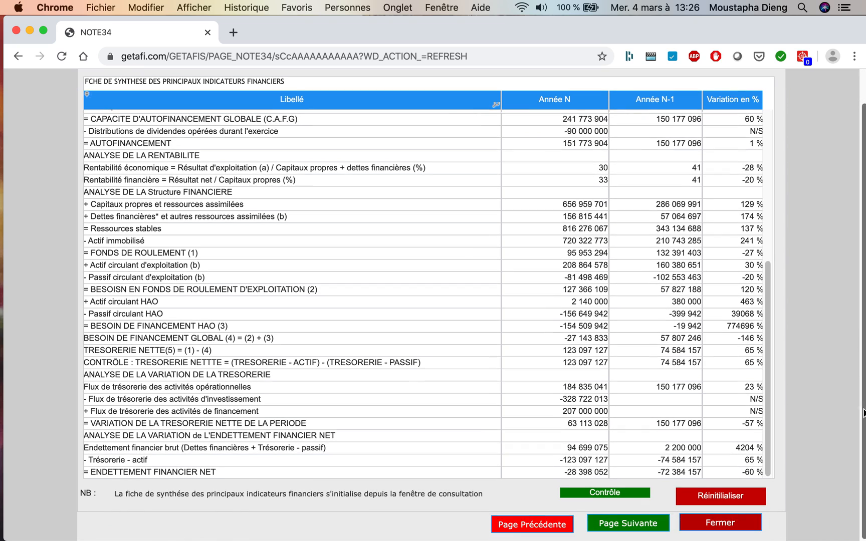
Step: Go to Note 37, set the Taux d'imposition to 25 %, validate the changes and close the note
click(617, 526)
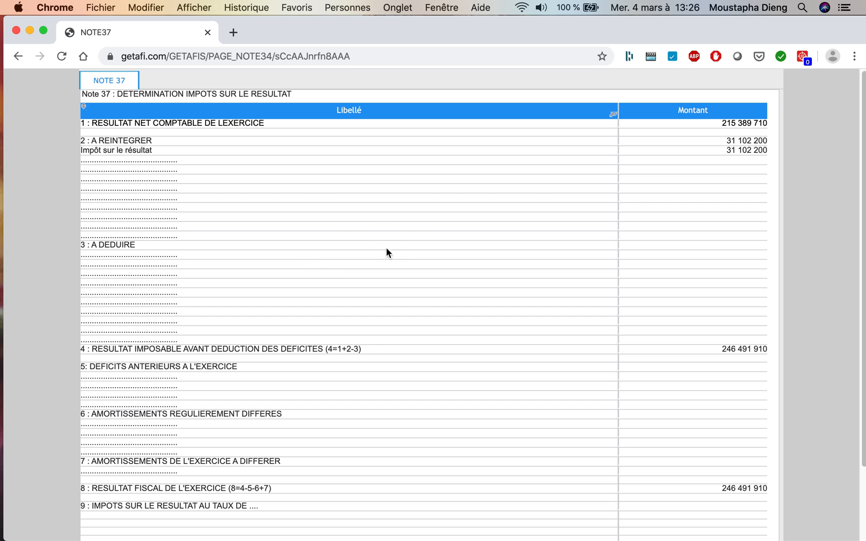
scroll(385, 251, down, 3)
scroll(446, 283, up, 2)
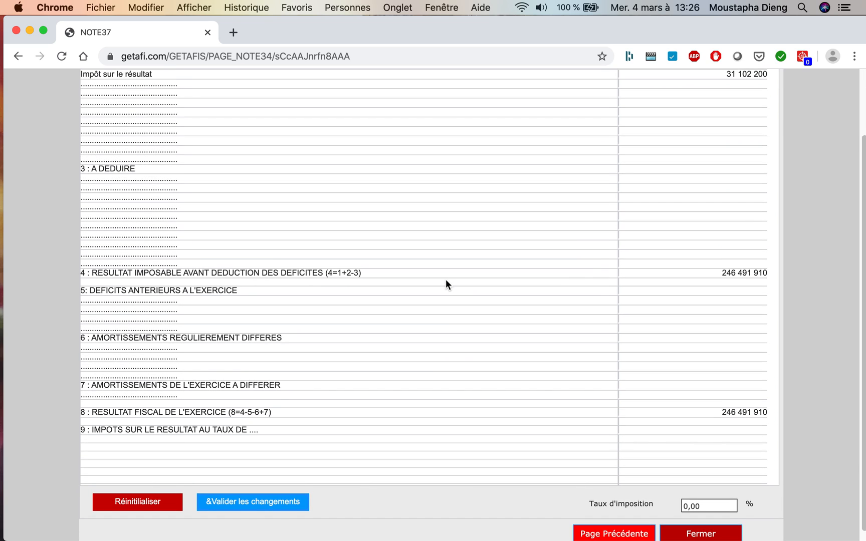
scroll(447, 283, down, 2)
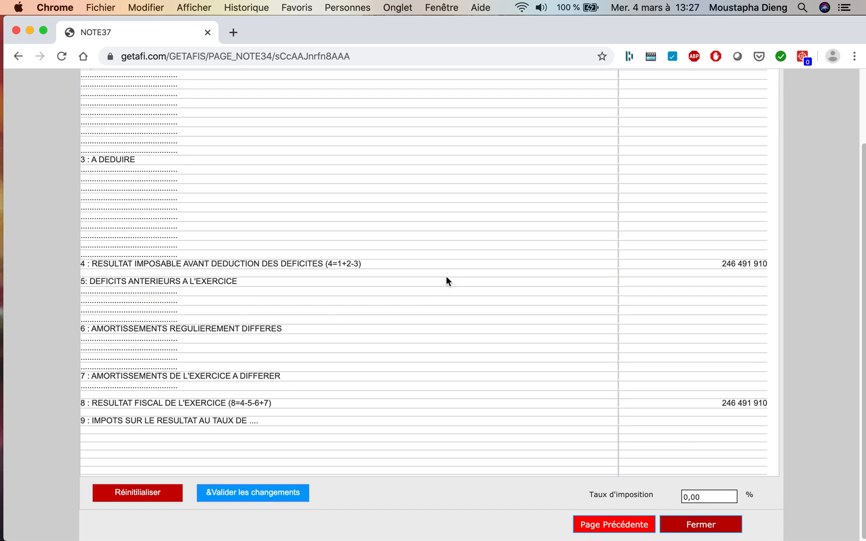
double_click(700, 496)
text(25)
click(678, 494)
click(240, 501)
click(694, 524)
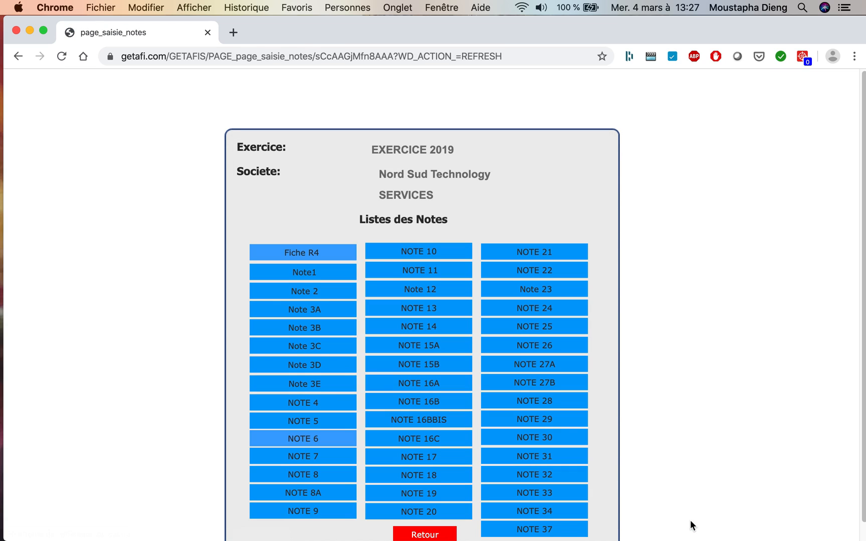
Step: Leave the notes list for the home page and open the consultation and printing of the financial statements
scroll(669, 445, down, 1)
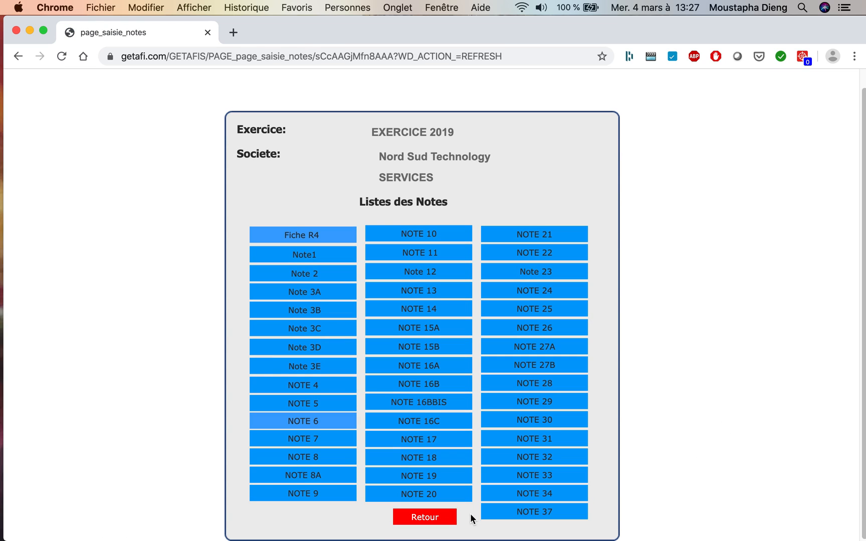
click(443, 523)
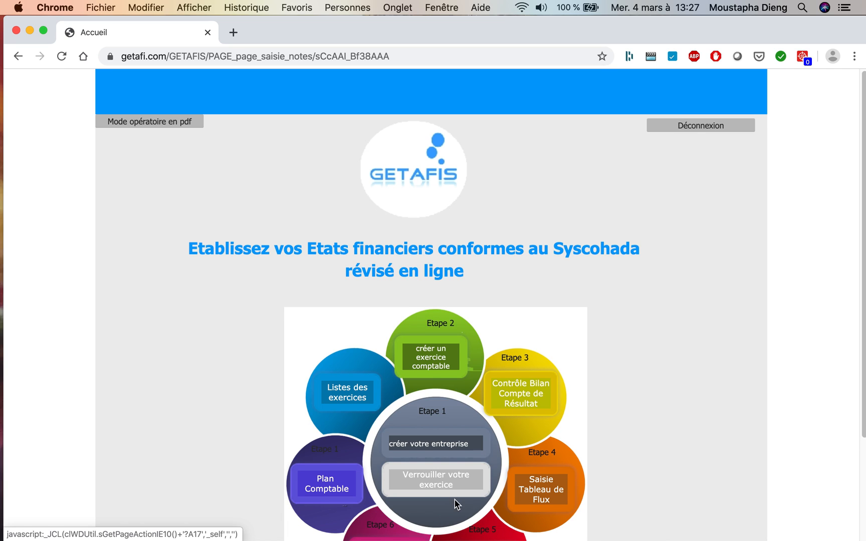
scroll(453, 506, down, 5)
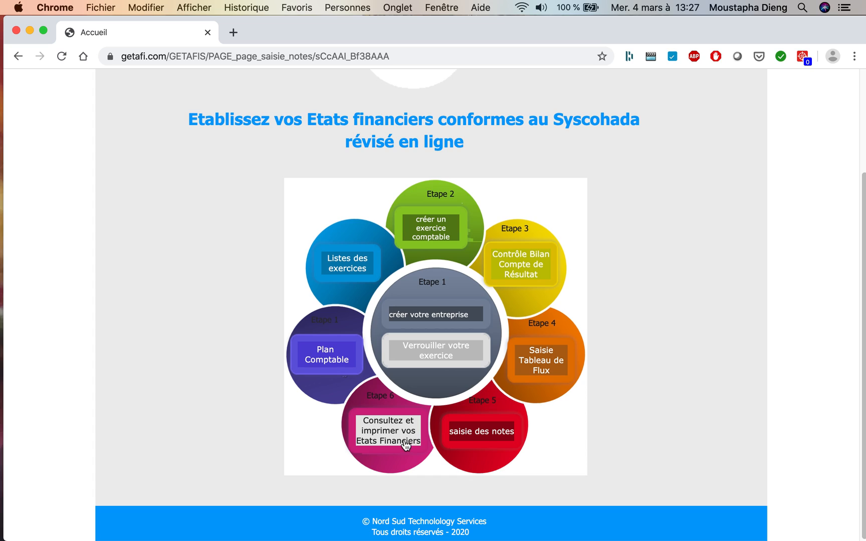
click(384, 438)
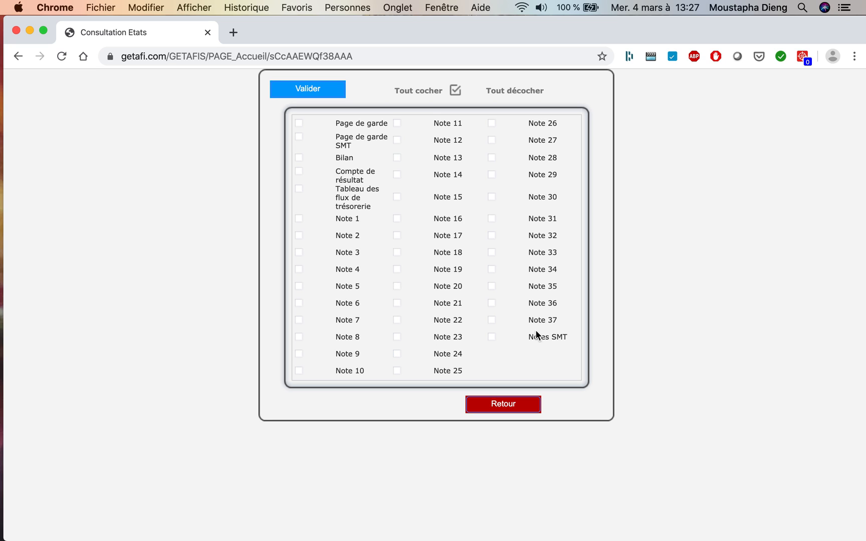
Step: Try selecting and clearing all statements, and generate a PDF with only Bilan, Compte de résultat and Tableau des flux de trésorerie
click(441, 93)
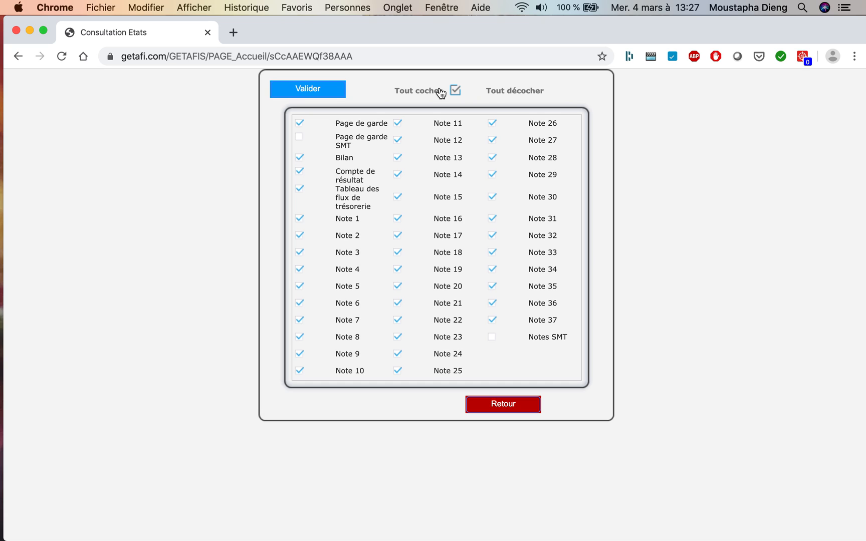
click(513, 93)
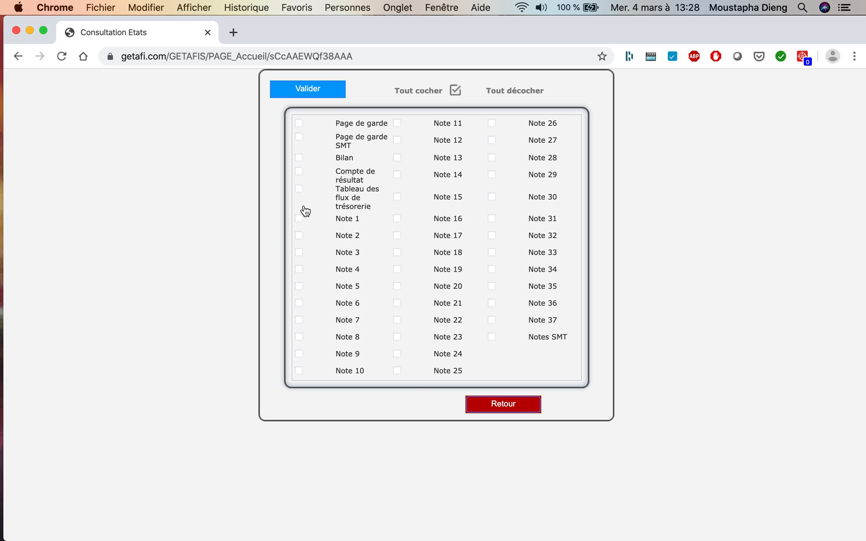
click(298, 158)
click(299, 172)
click(299, 191)
click(307, 95)
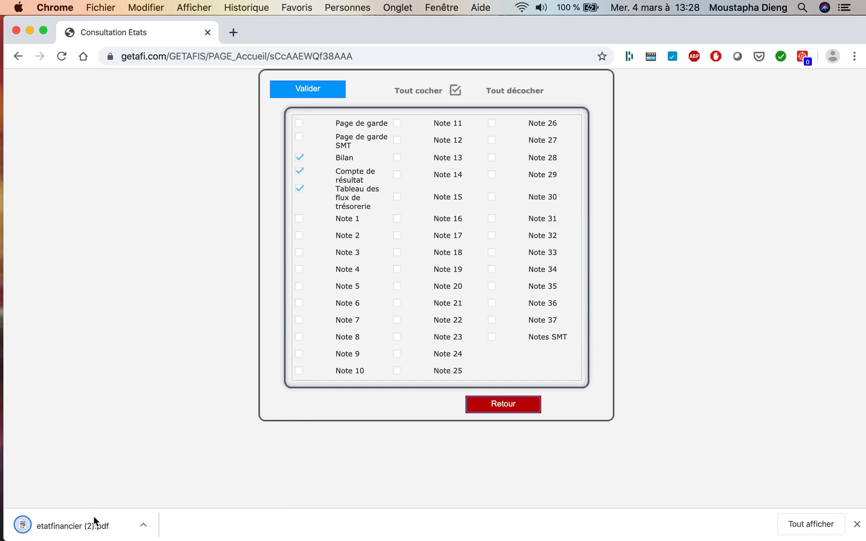
Step: Open etatfinancier (2).pdf, review the balance sheet, income statement and cash flow table, and close the document
click(70, 532)
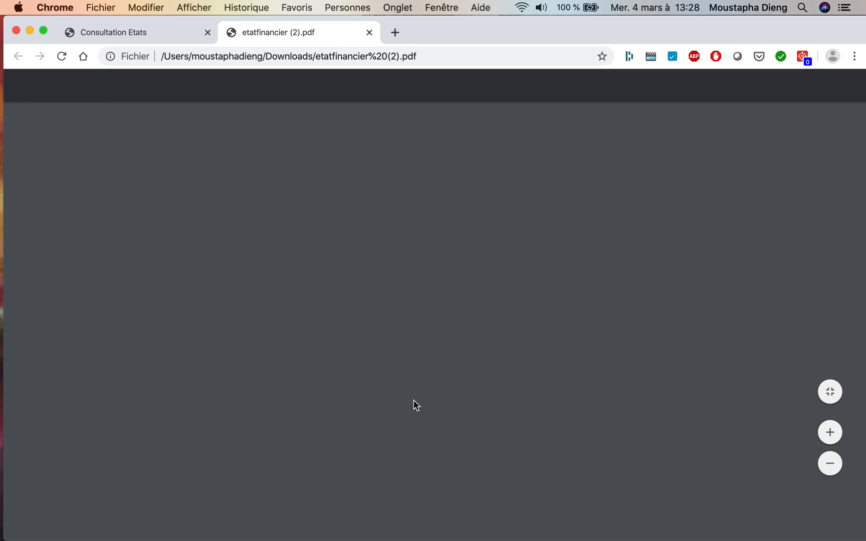
scroll(415, 391, down, 3)
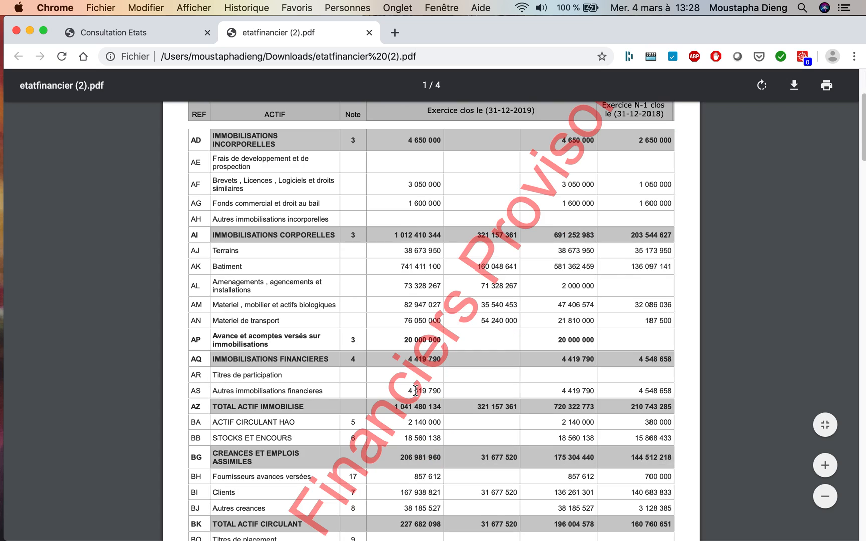
scroll(415, 391, down, 5)
scroll(416, 399, up, 7)
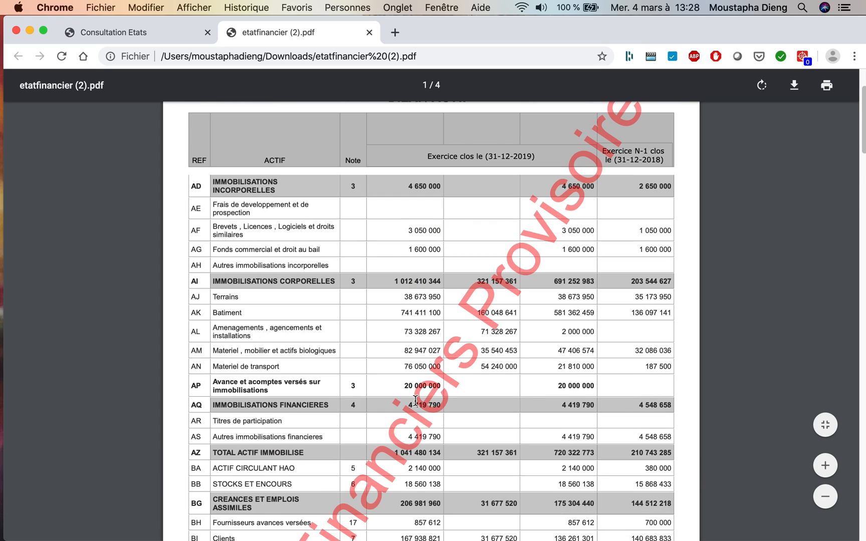
scroll(415, 399, up, 2)
scroll(415, 401, down, 6)
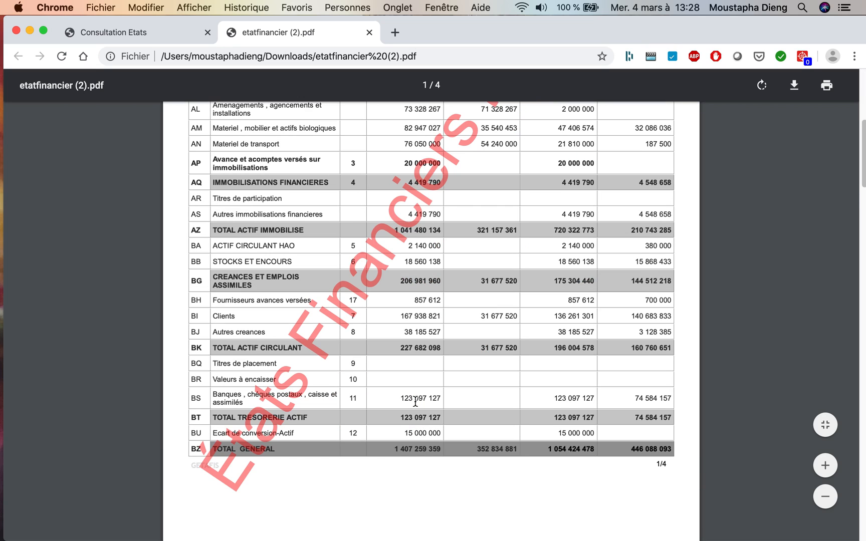
scroll(415, 402, up, 6)
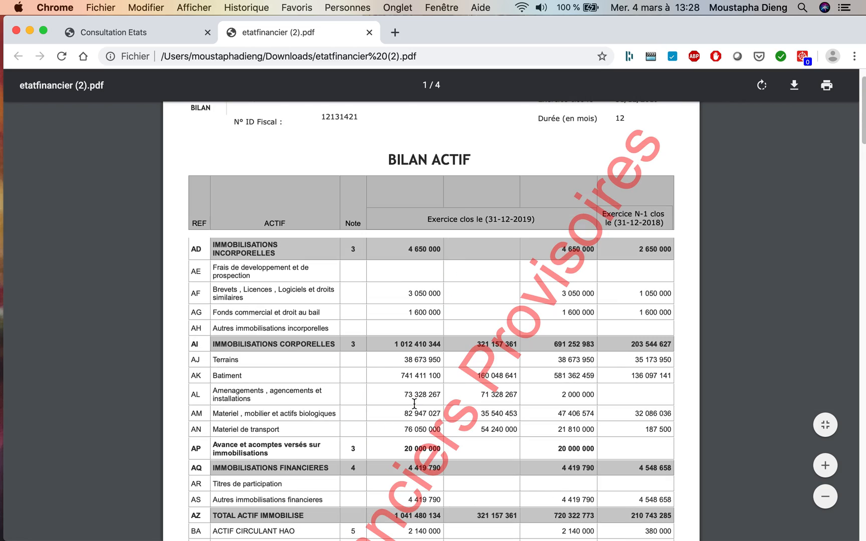
scroll(415, 404, down, 20)
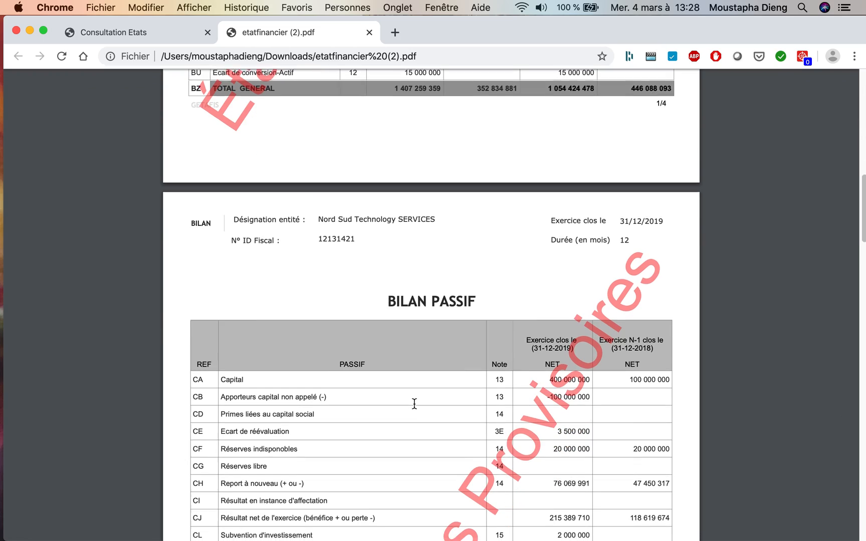
scroll(414, 403, down, 16)
scroll(414, 403, up, 6)
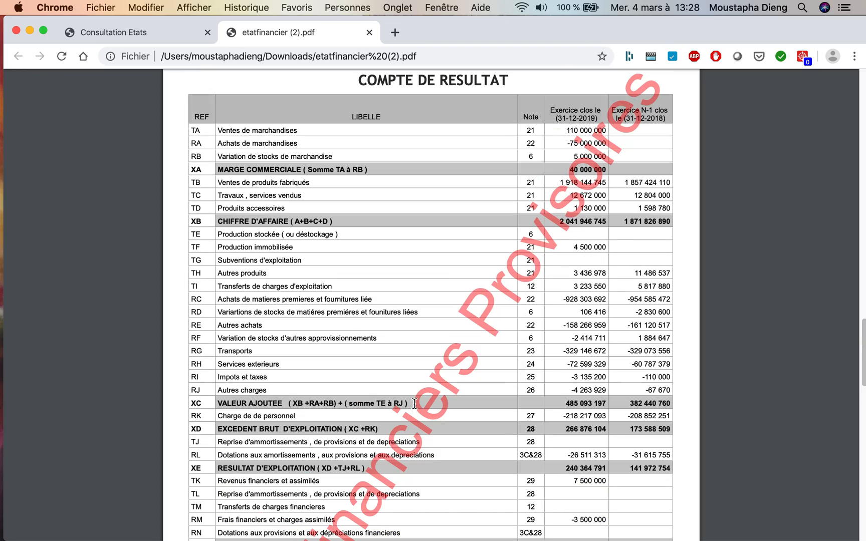
scroll(414, 402, down, 20)
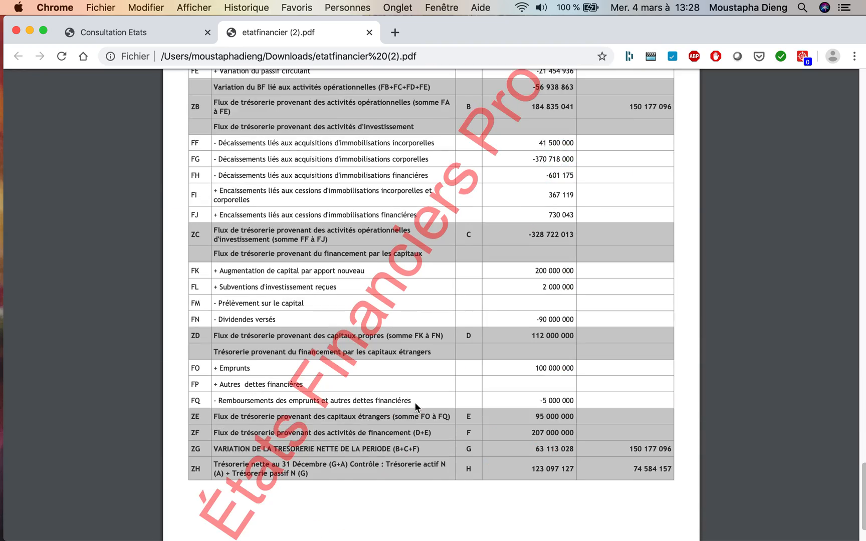
scroll(415, 402, up, 16)
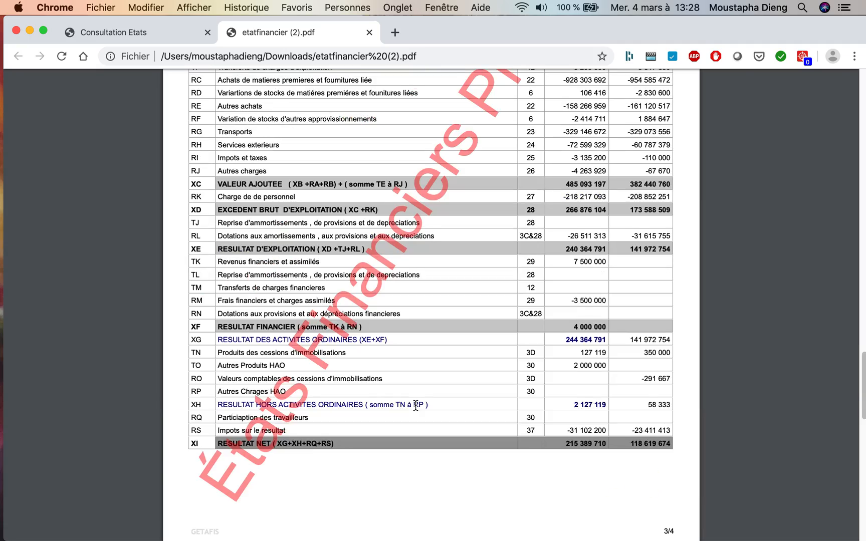
scroll(414, 403, up, 15)
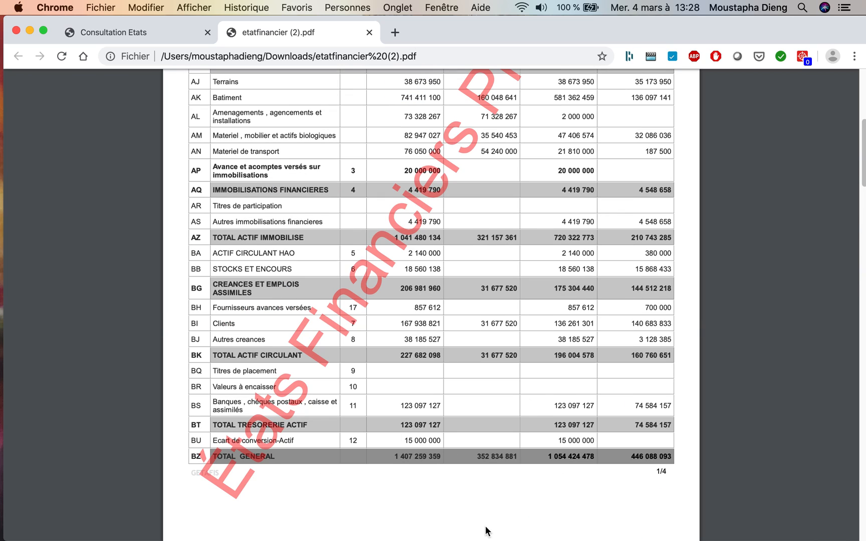
scroll(415, 339, up, 5)
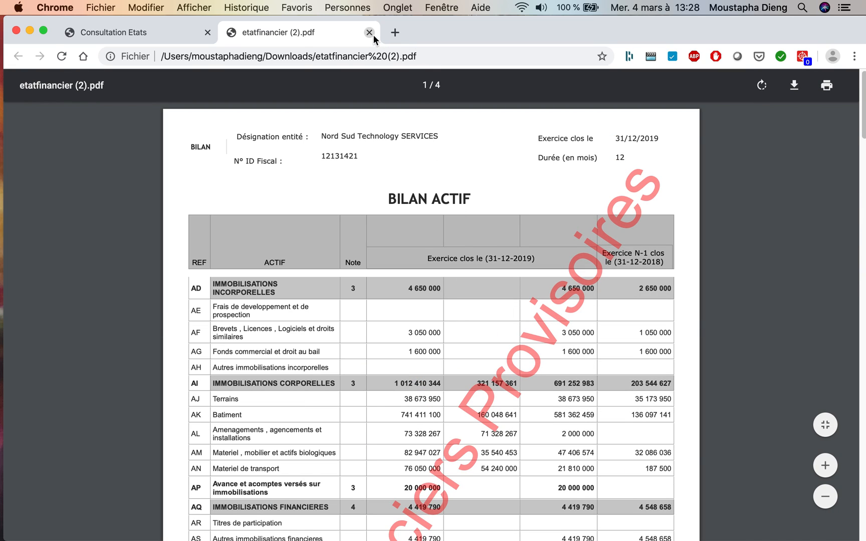
click(369, 32)
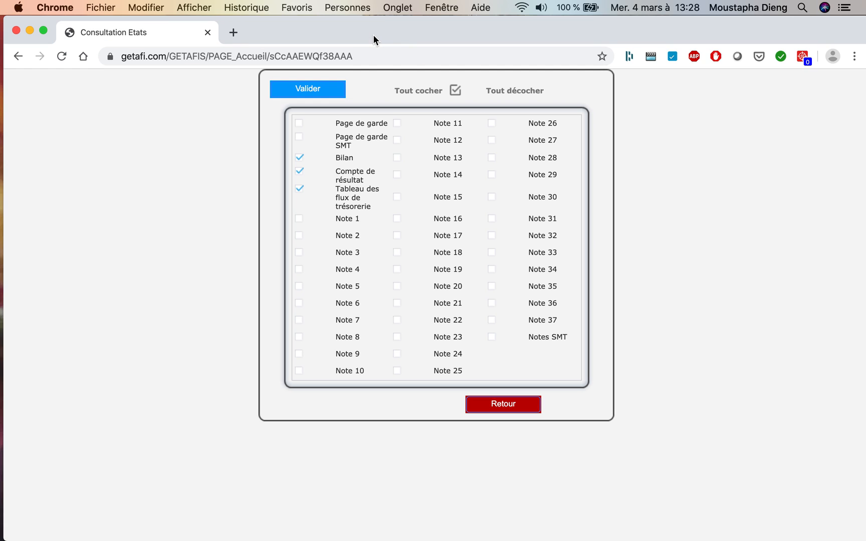
Step: Return to the home page, start locking the exercise for printing and decline with Ne pas verrouiller
click(511, 413)
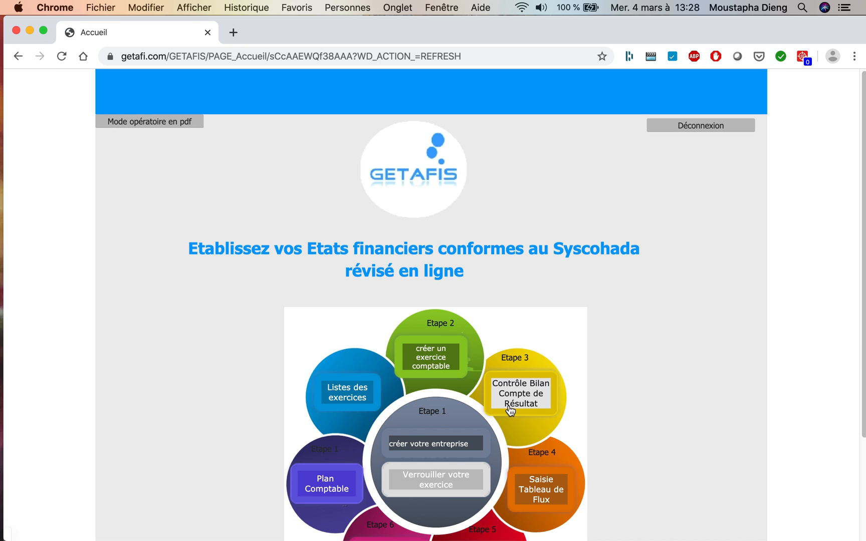
scroll(482, 403, down, 5)
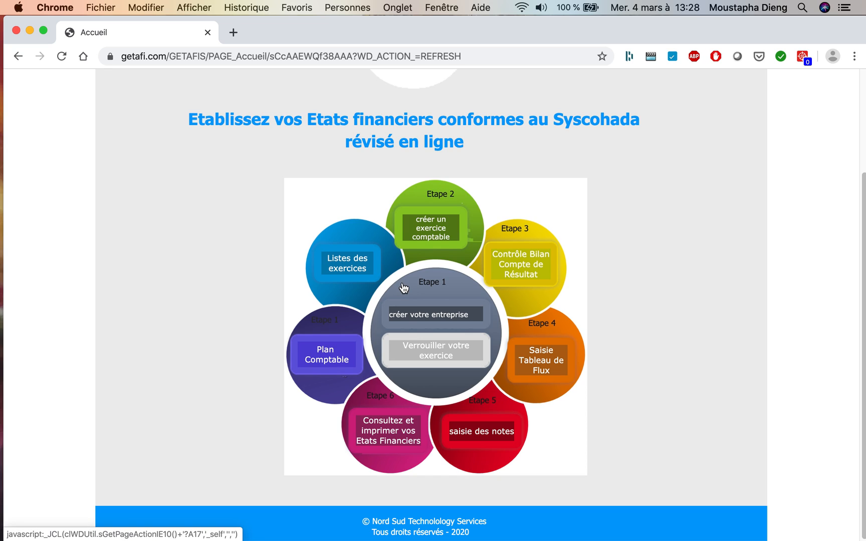
click(435, 355)
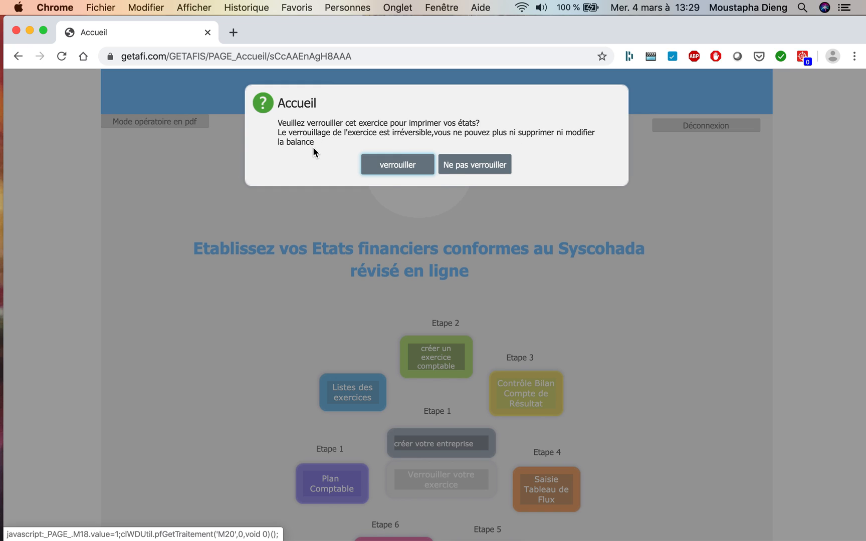
click(484, 168)
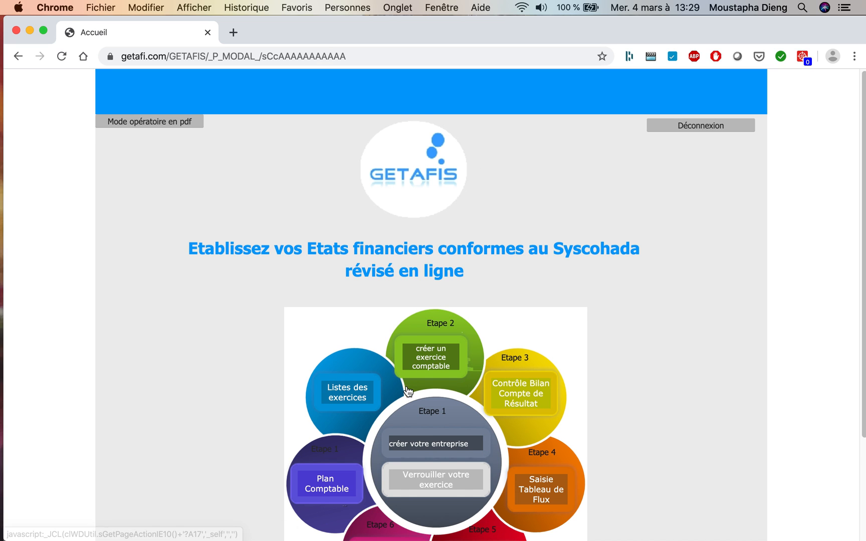
scroll(408, 399, down, 5)
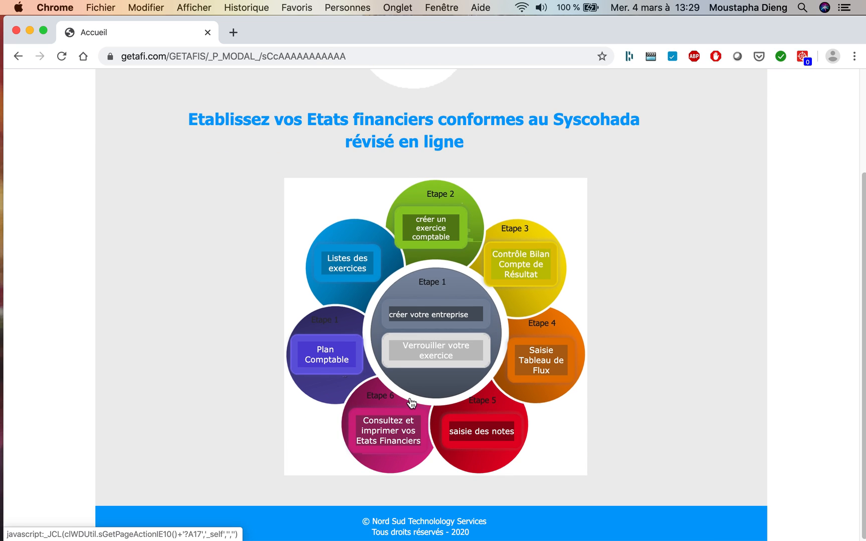